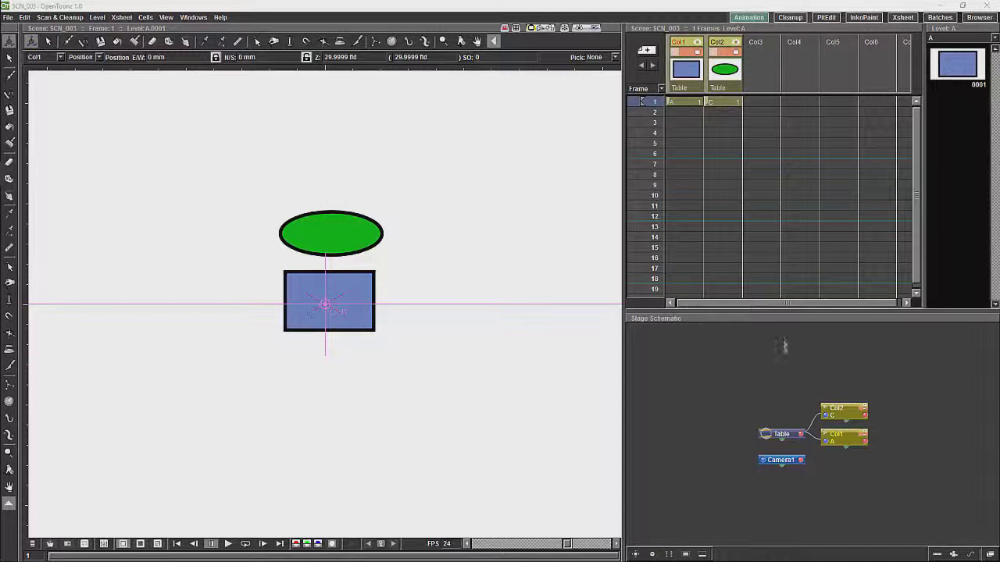
Spread out the Col1 and Col2 nodes and add a new Path1 motion path node below Col1.
drag(845, 417, 876, 401)
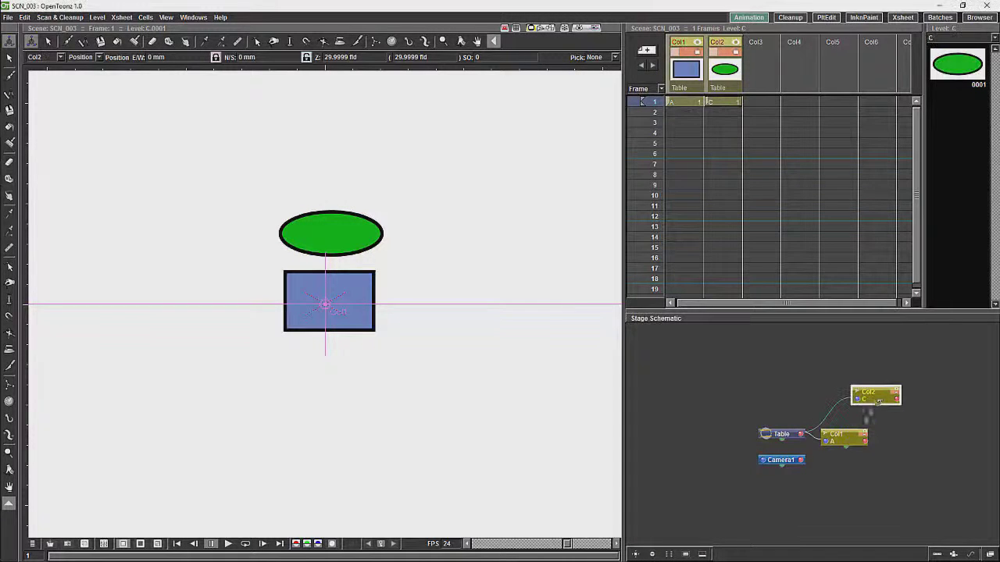
drag(845, 437, 893, 445)
click(968, 554)
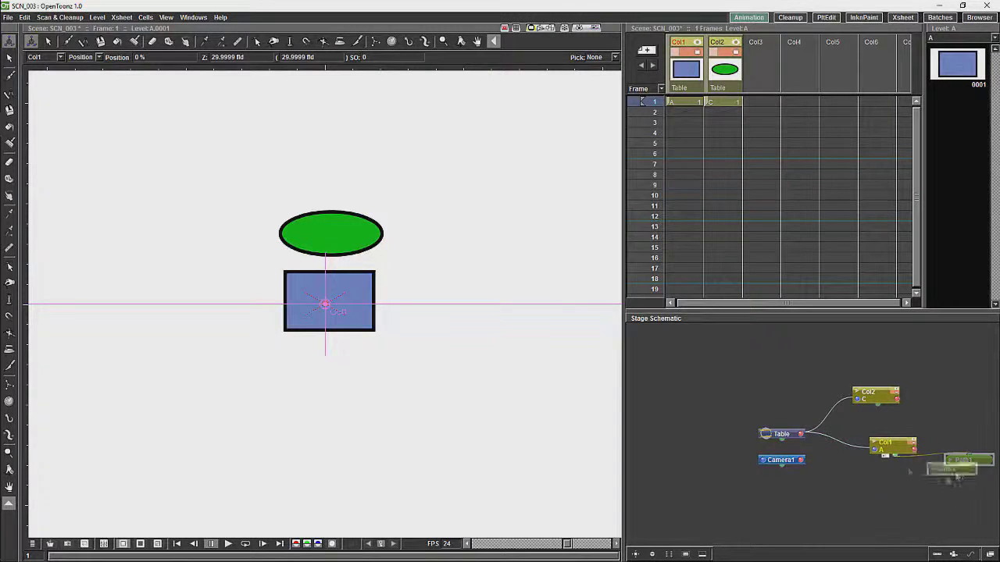
drag(964, 462, 878, 490)
Fine-tune the Col1 and Path1 node positions so Path1 sits neatly under Col1.
drag(891, 444, 875, 451)
drag(882, 492, 878, 503)
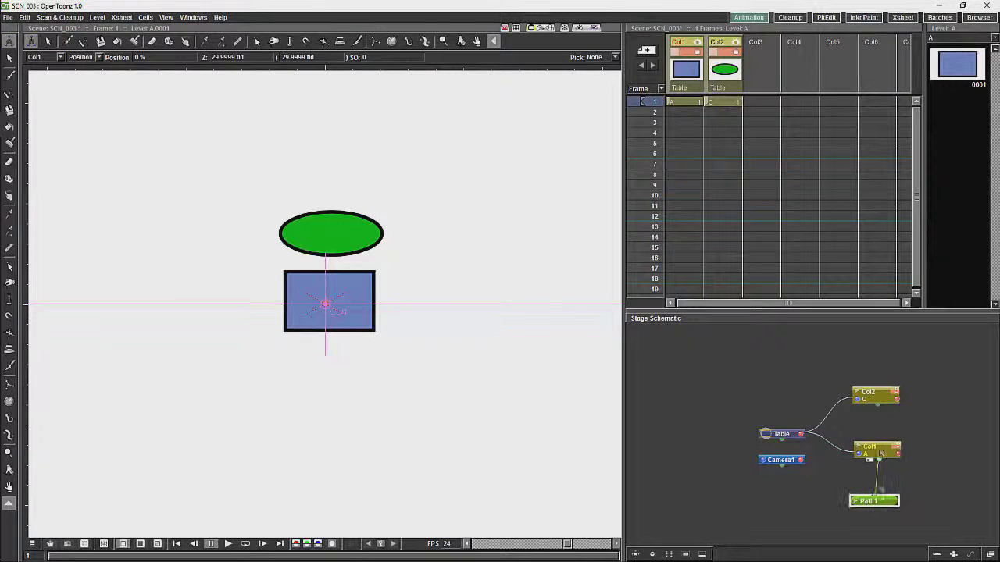
drag(881, 452, 866, 465)
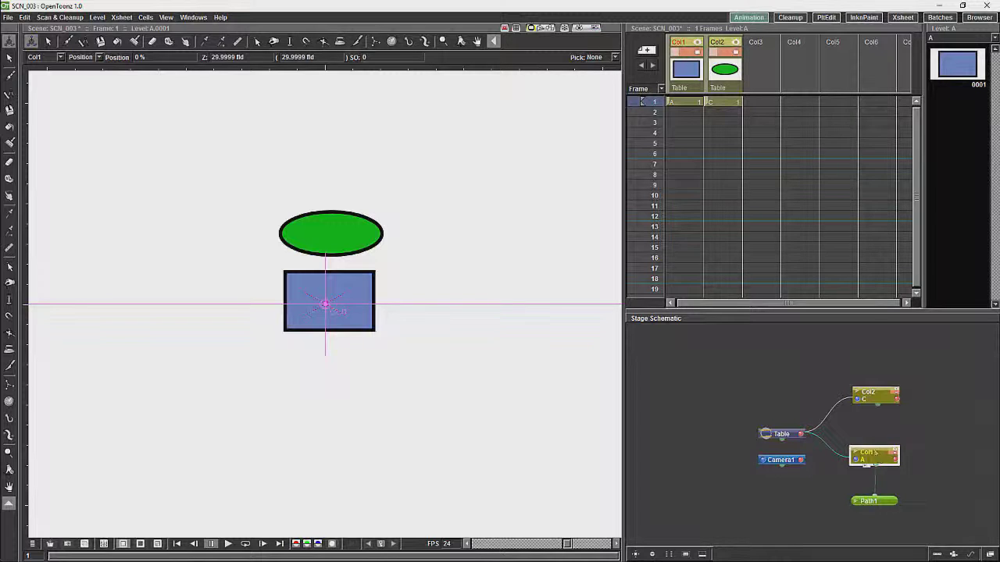
drag(875, 453, 876, 446)
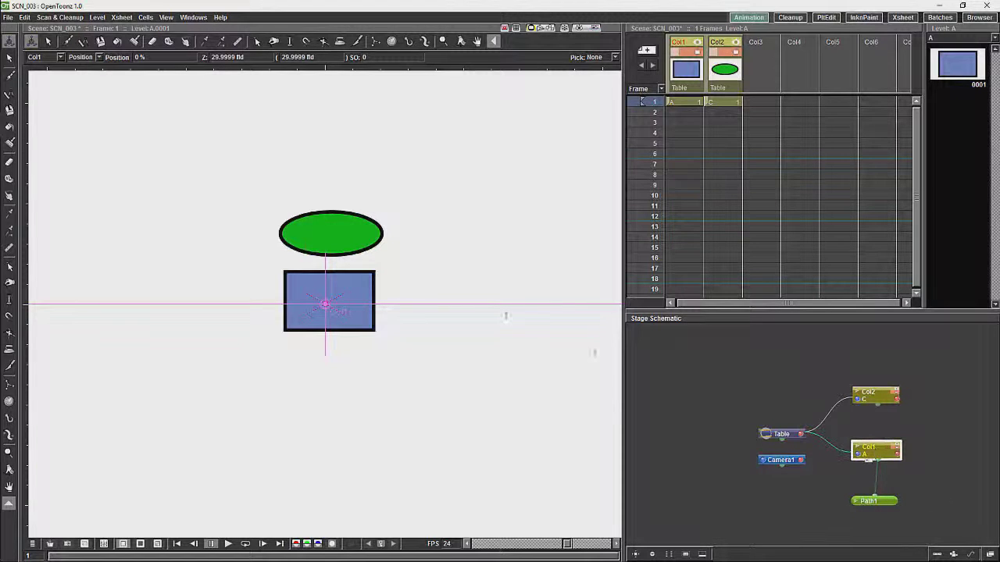
click(867, 506)
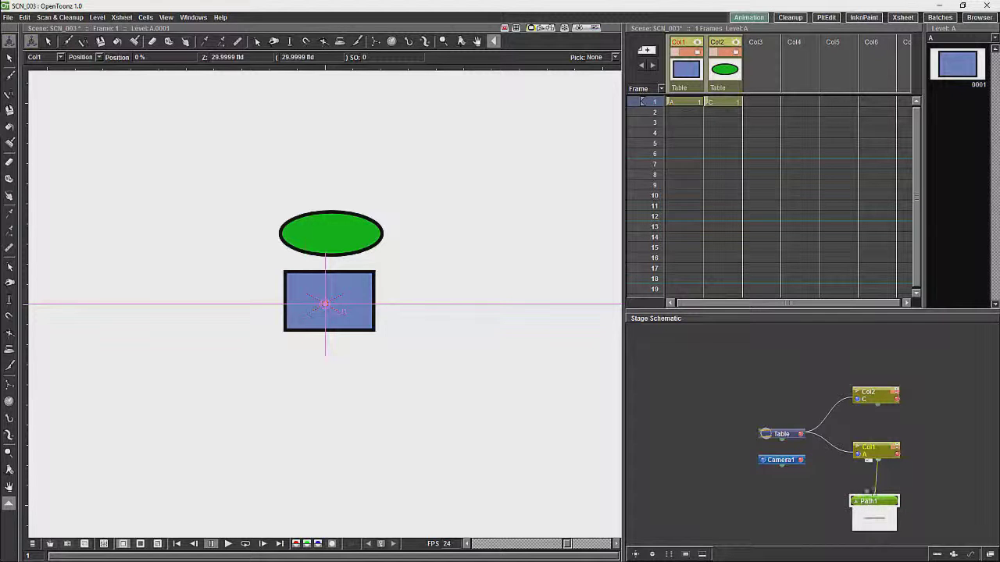
click(9, 76)
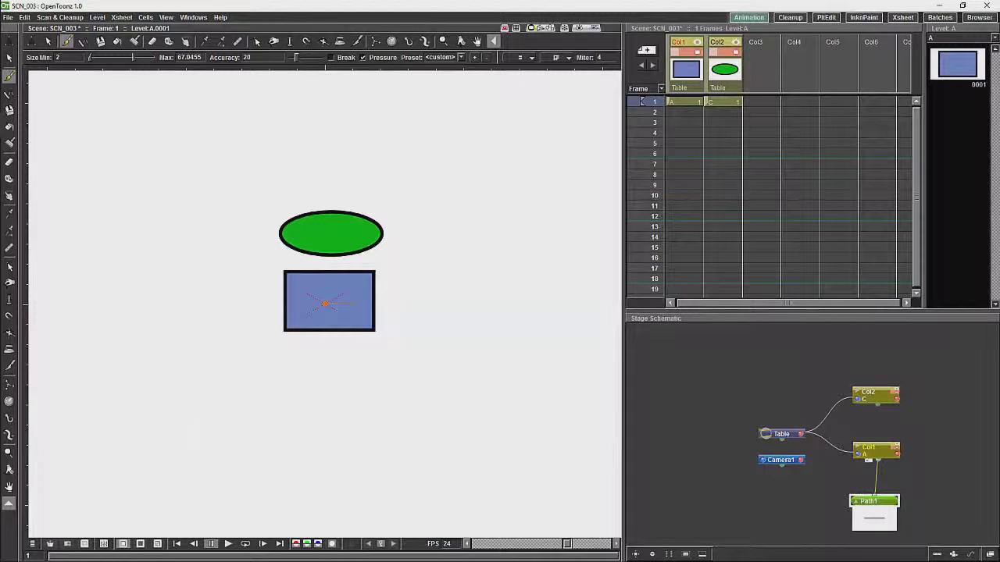
mouse_move(97, 425)
mouse_down()
mouse_move(248, 435)
mouse_move(426, 376)
mouse_move(453, 386)
mouse_up()
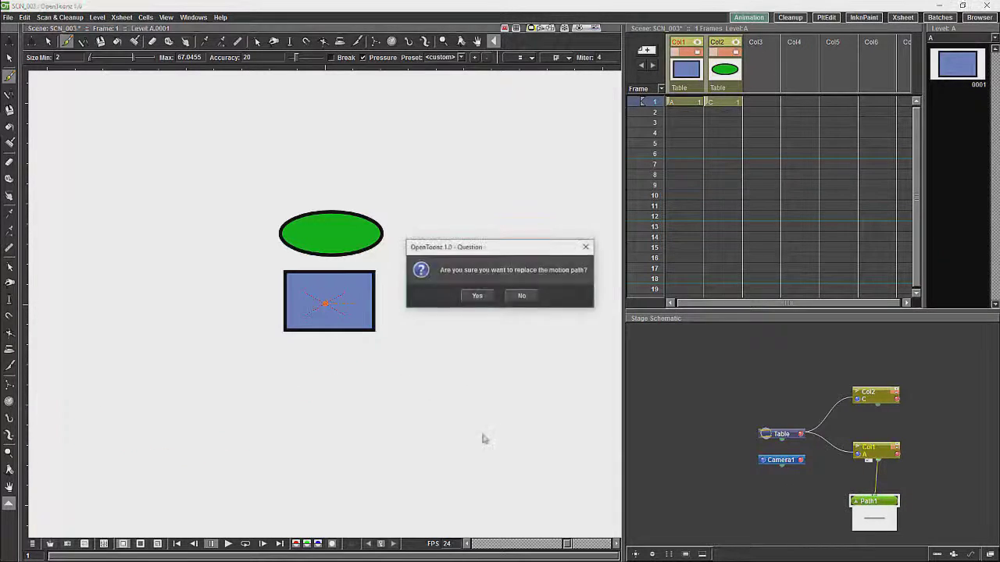
click(477, 295)
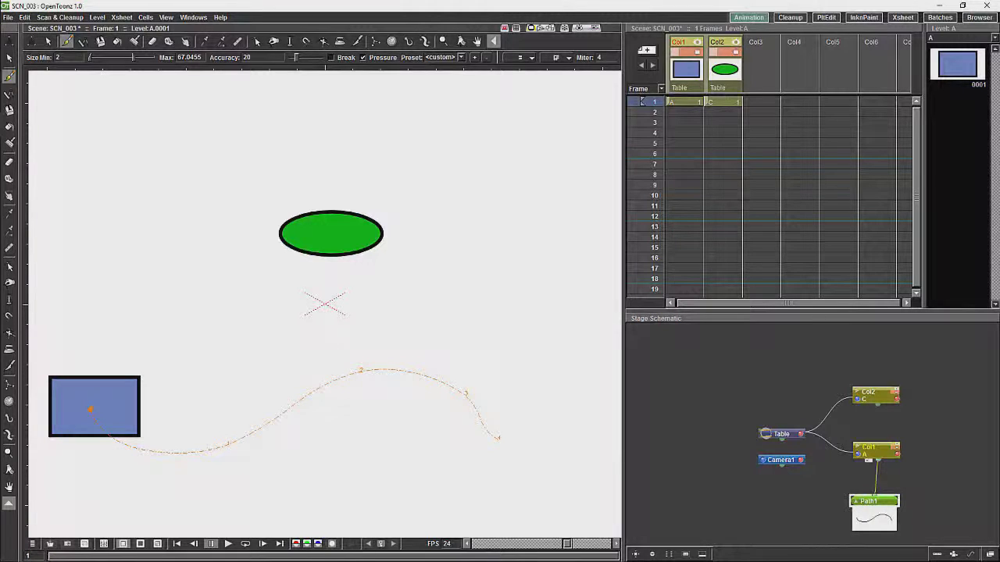
key(ctrl+z)
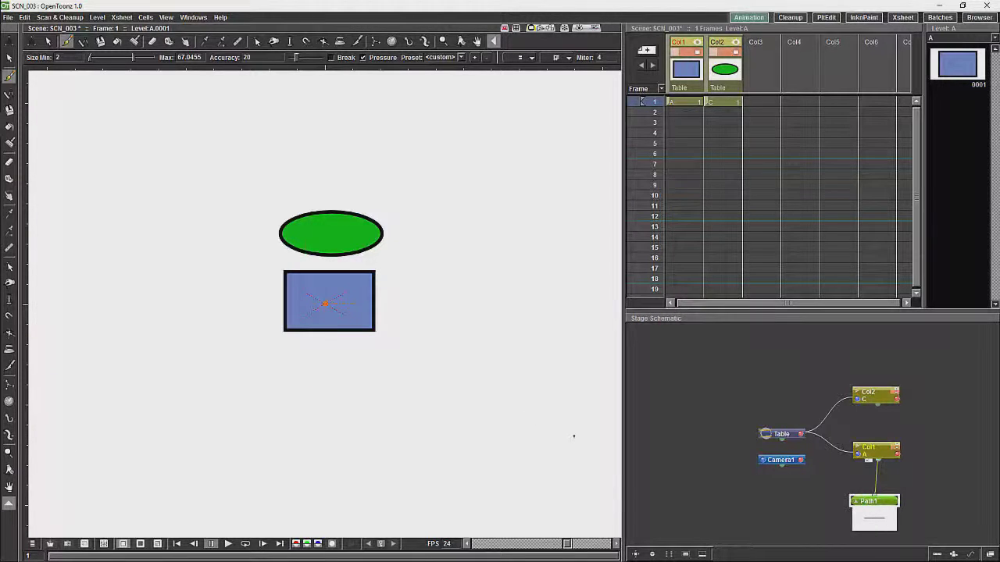
Toggle the Path1 node preview and switch to the Control Point Editor tool.
click(876, 506)
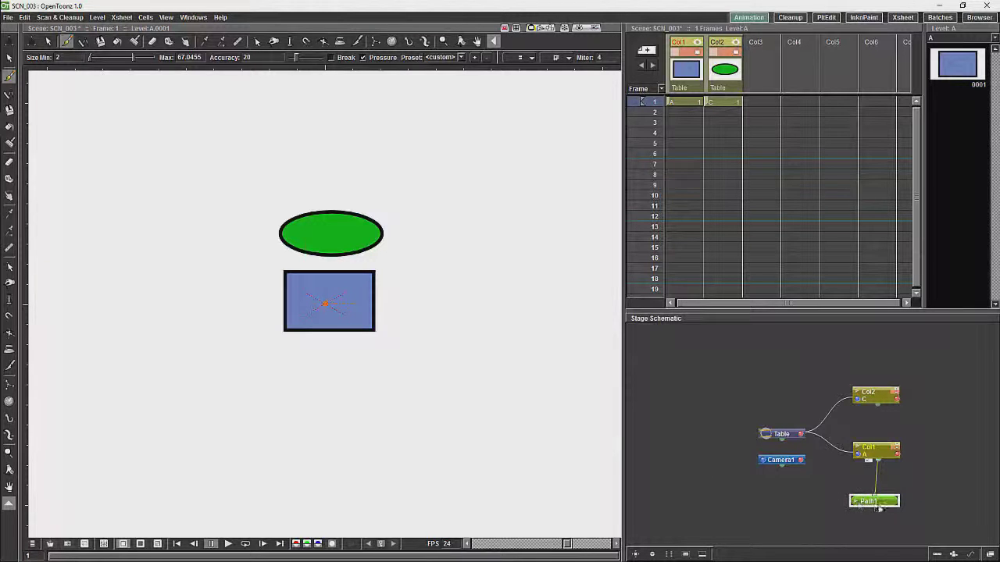
click(877, 505)
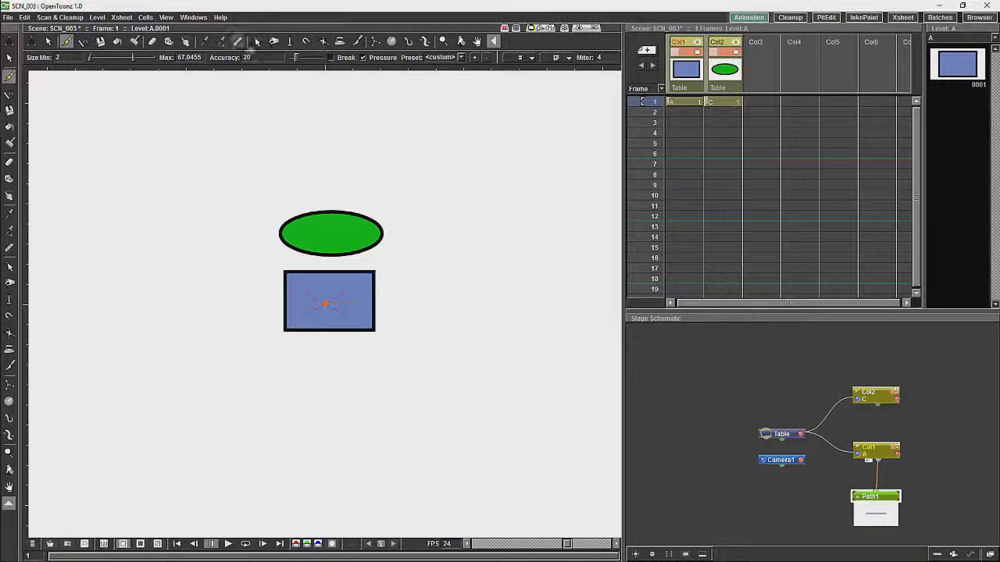
click(256, 42)
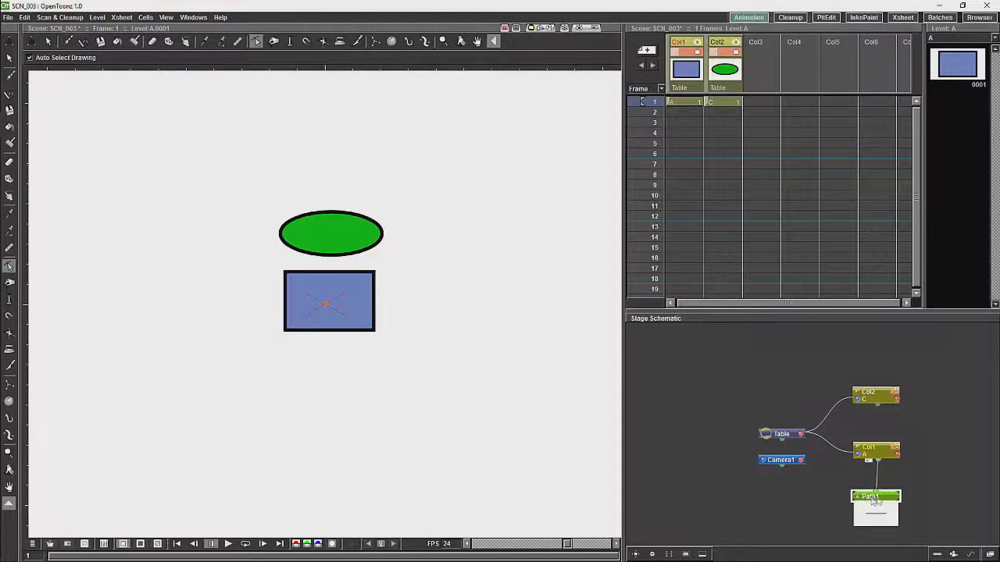
drag(872, 503, 878, 501)
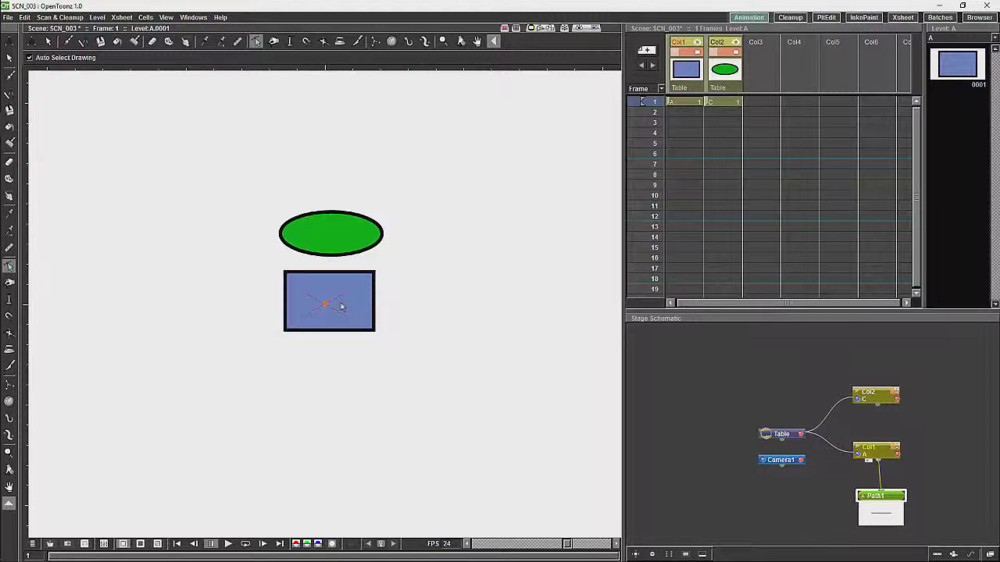
Move the path's start to the lower left and pull its end and handles into a curve.
mouse_move(326, 306)
mouse_down()
mouse_move(360, 308)
mouse_move(476, 395)
mouse_move(511, 409)
mouse_up()
drag(326, 305, 149, 424)
drag(515, 411, 482, 431)
drag(127, 451, 229, 380)
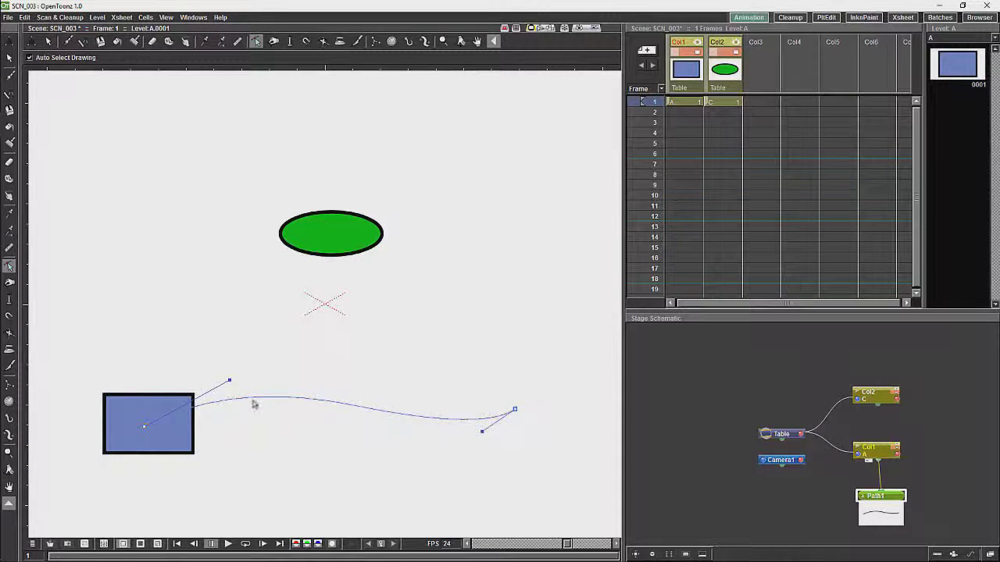
Add a control point mid-path, move it, and make its handles smooth to complete the S.
ctrl+click(241, 402)
drag(241, 402, 241, 426)
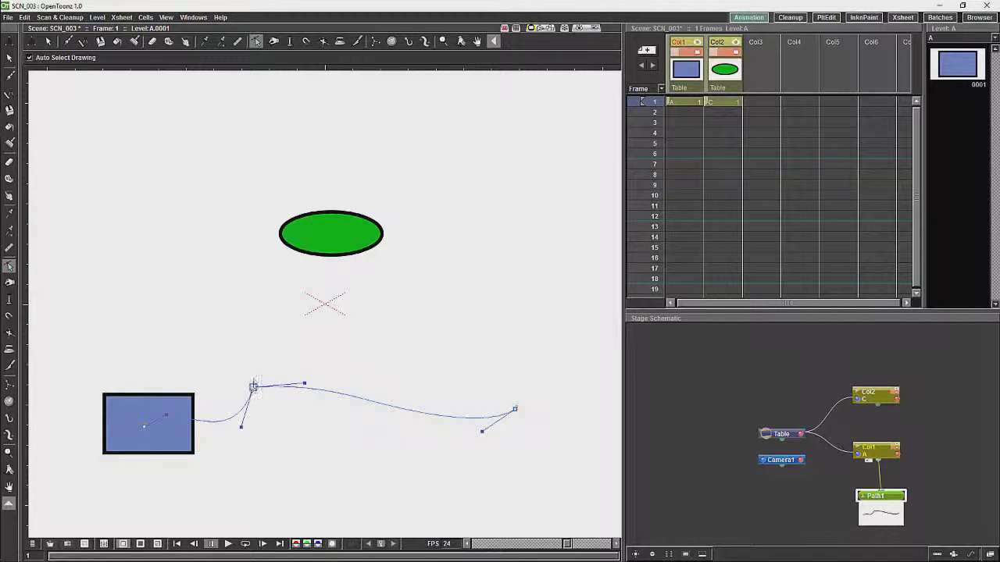
mouse_move(303, 384)
mouse_down()
mouse_move(302, 401)
mouse_move(309, 378)
mouse_up()
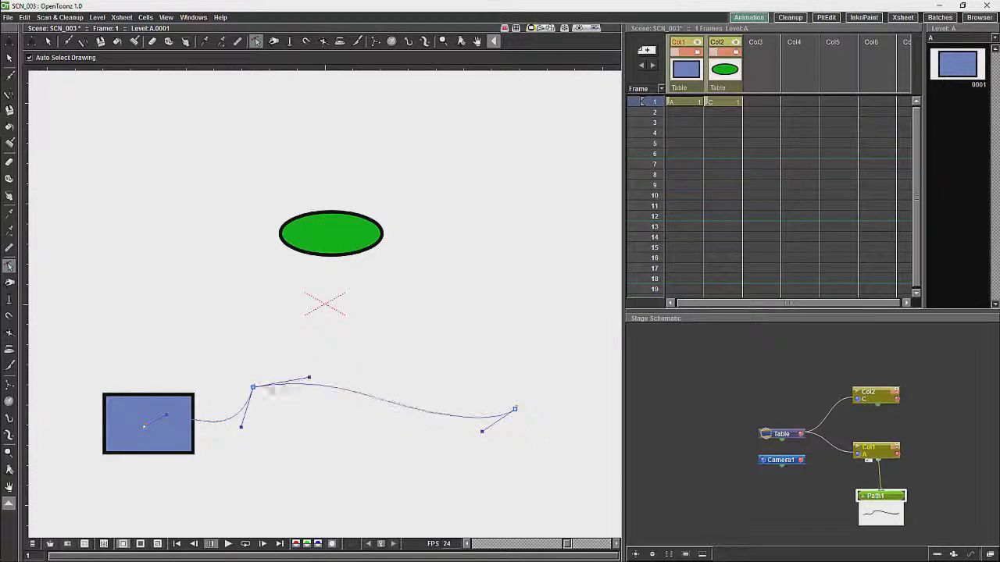
click(272, 397)
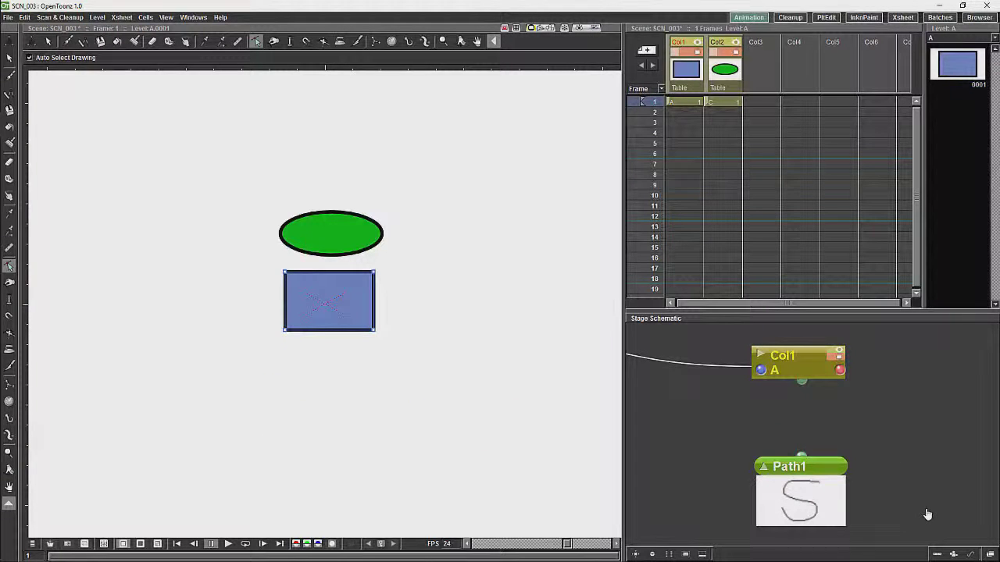
Link Path1 to Col1 and turn on orient-along-path so the rectangle tilts along the S.
click(804, 450)
drag(804, 445, 802, 382)
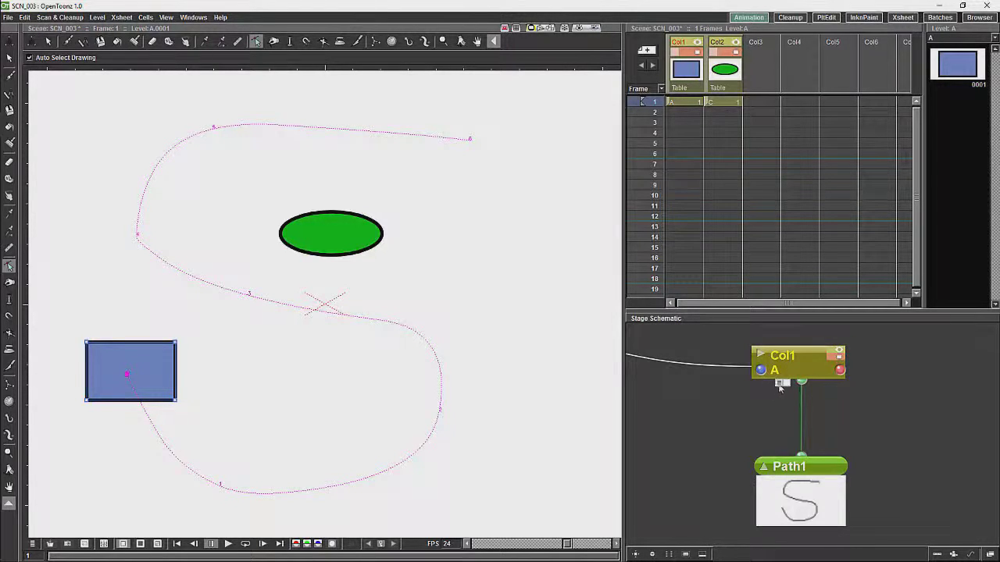
click(781, 385)
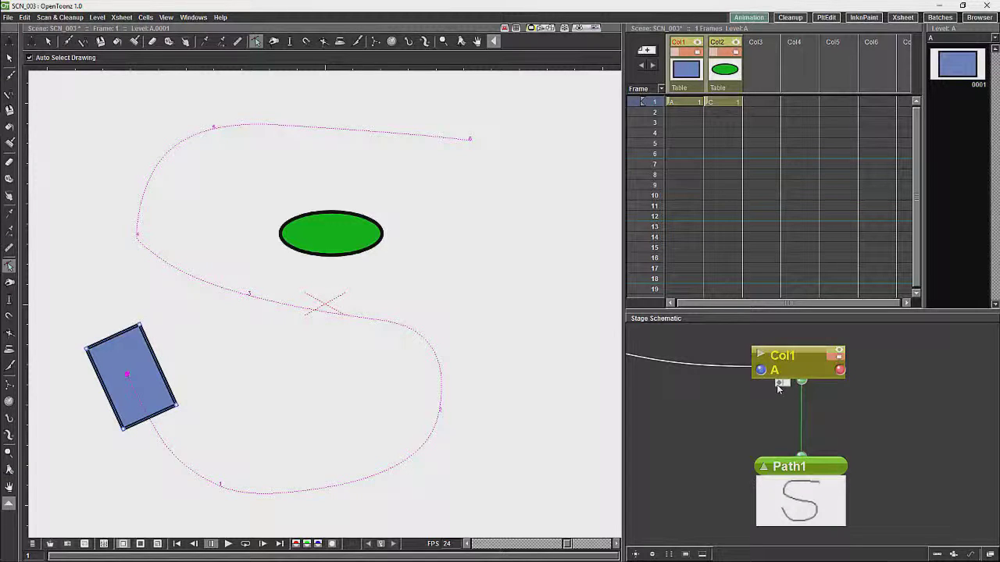
click(781, 384)
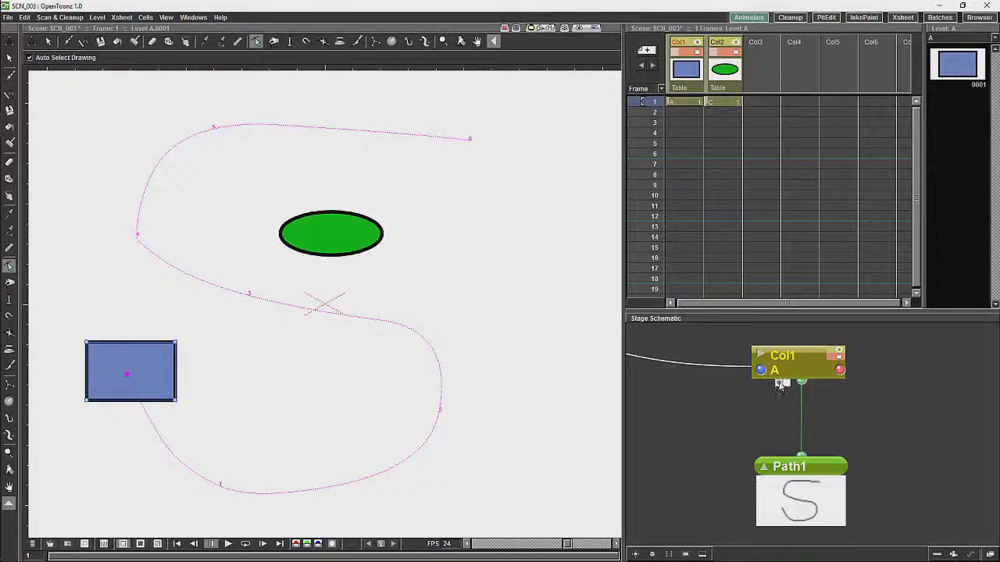
click(781, 384)
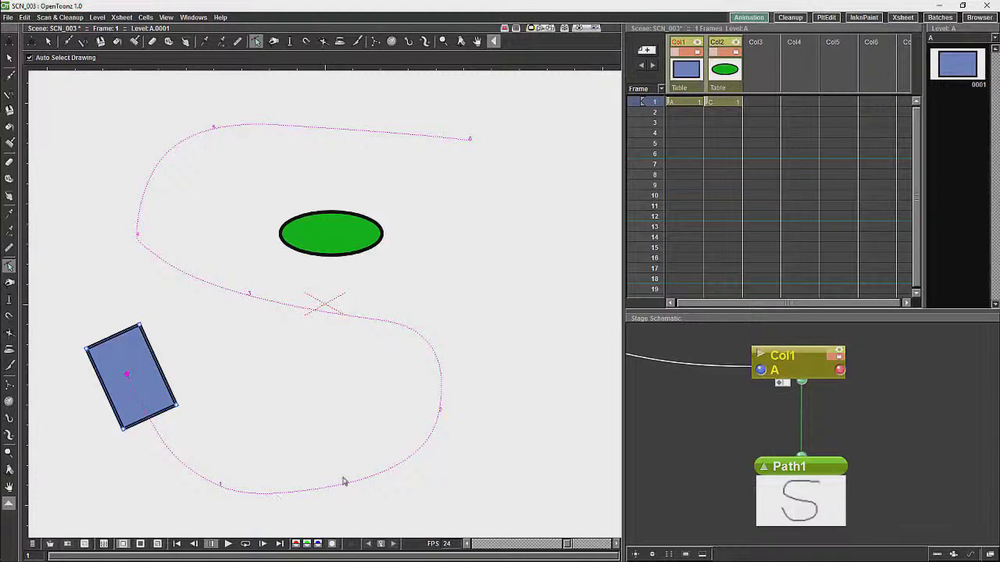
click(780, 385)
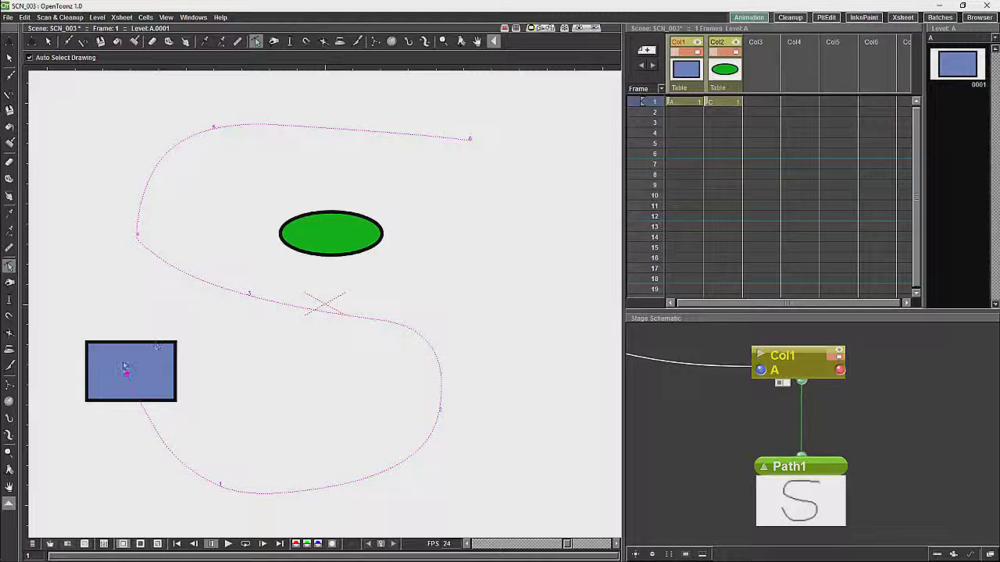
click(781, 383)
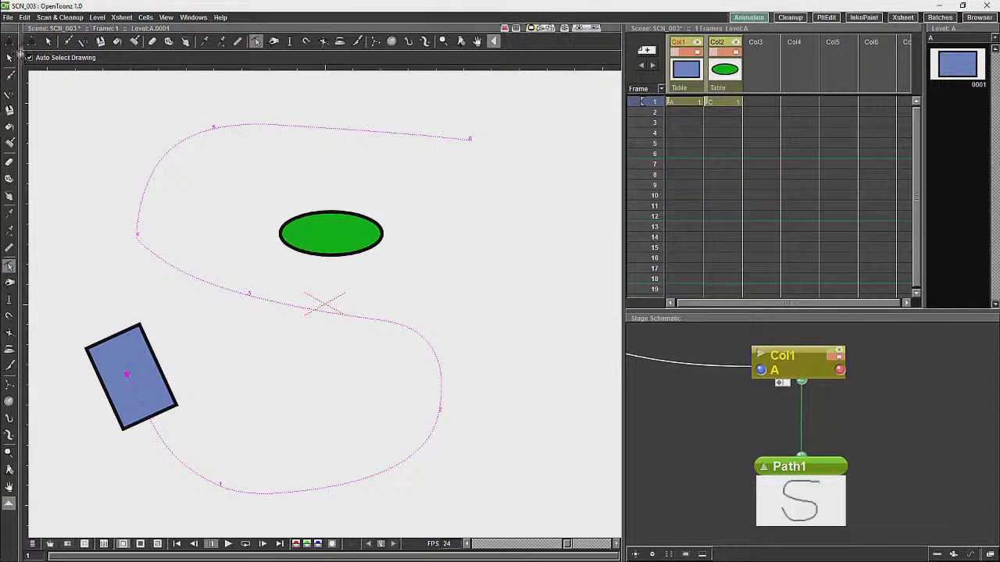
click(9, 57)
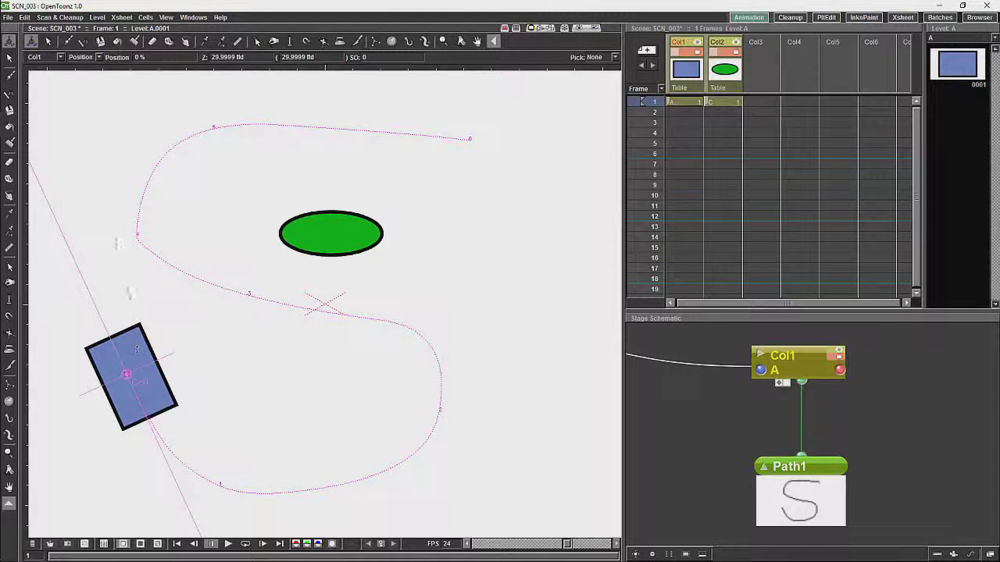
drag(143, 343, 128, 374)
Open the Function Editor from Windows, dock it below the viewer, and make it taller.
click(193, 17)
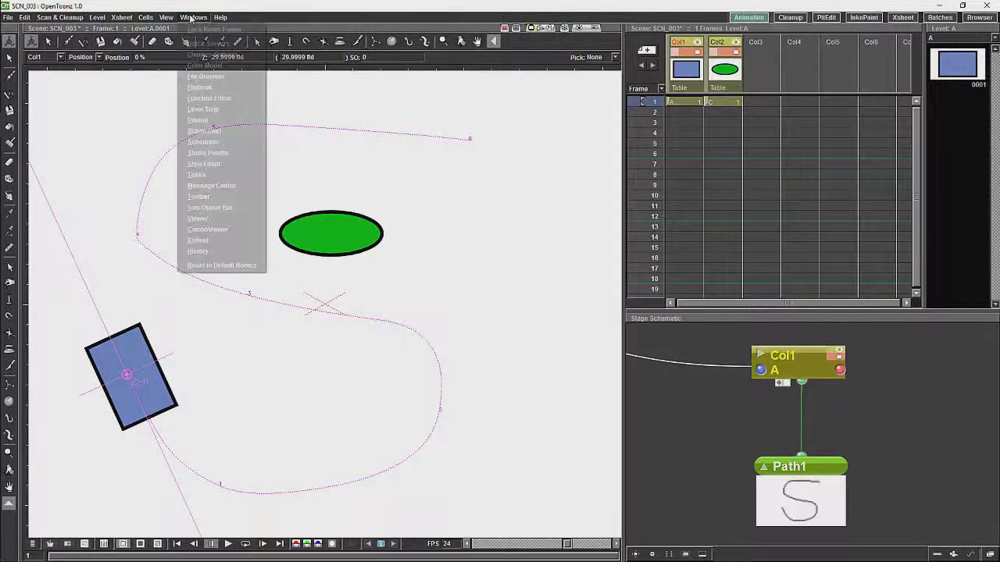
click(221, 101)
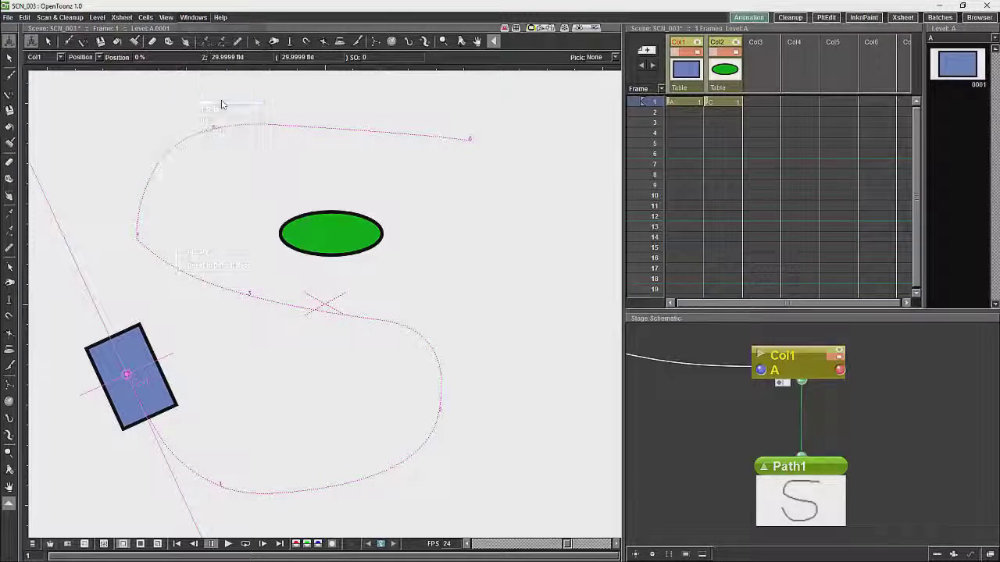
drag(703, 283, 352, 557)
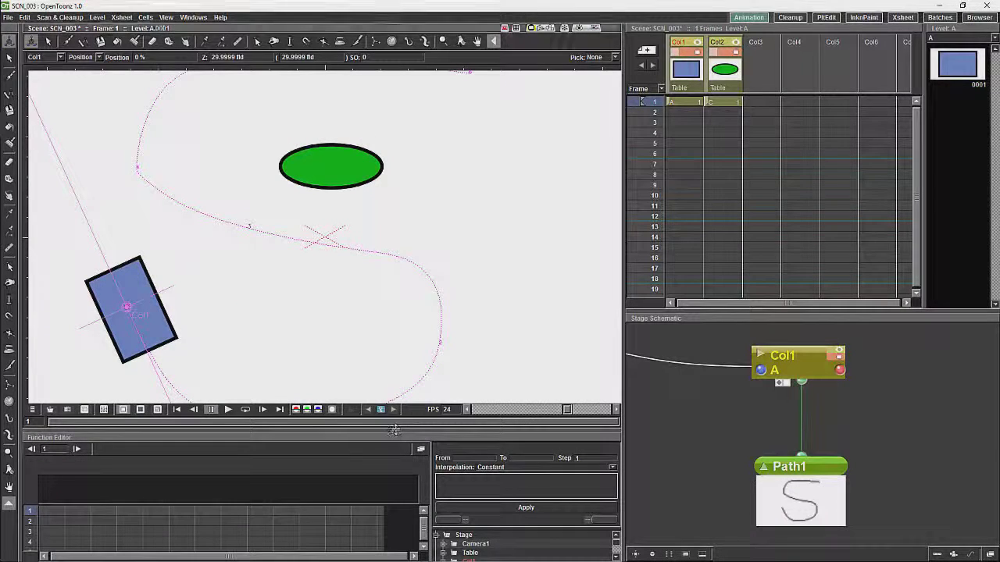
drag(394, 431, 394, 403)
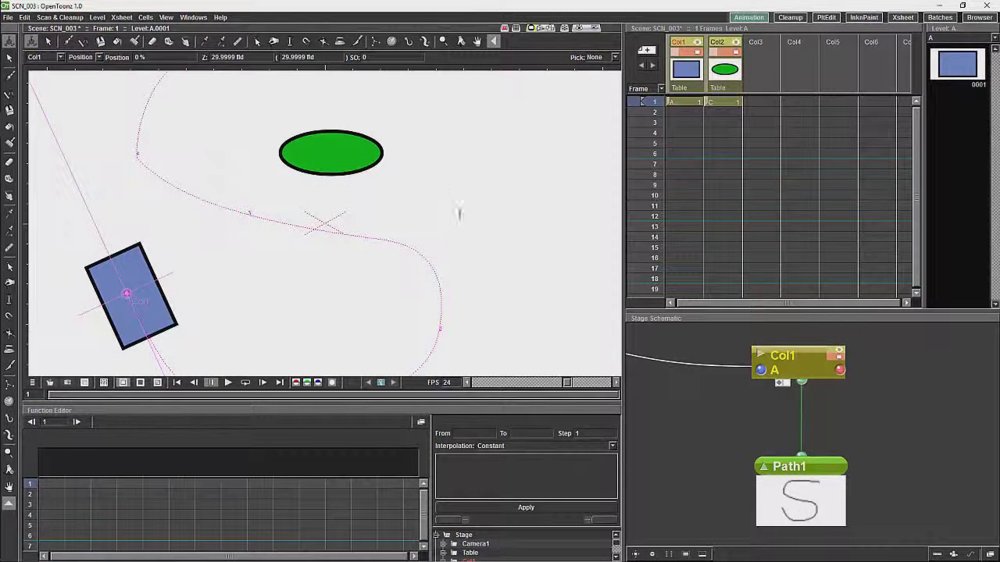
scroll(454, 232, down, 2)
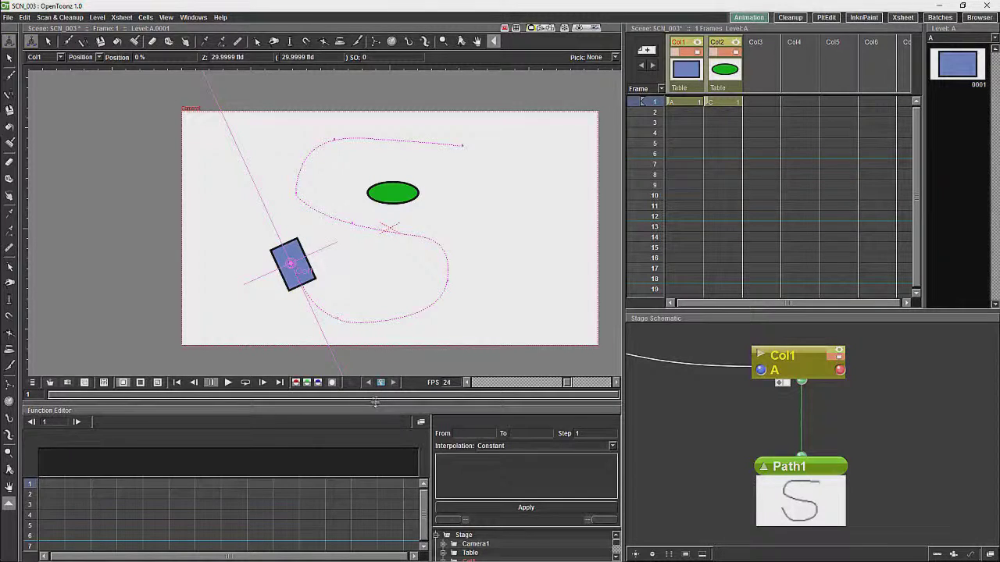
drag(375, 402, 374, 328)
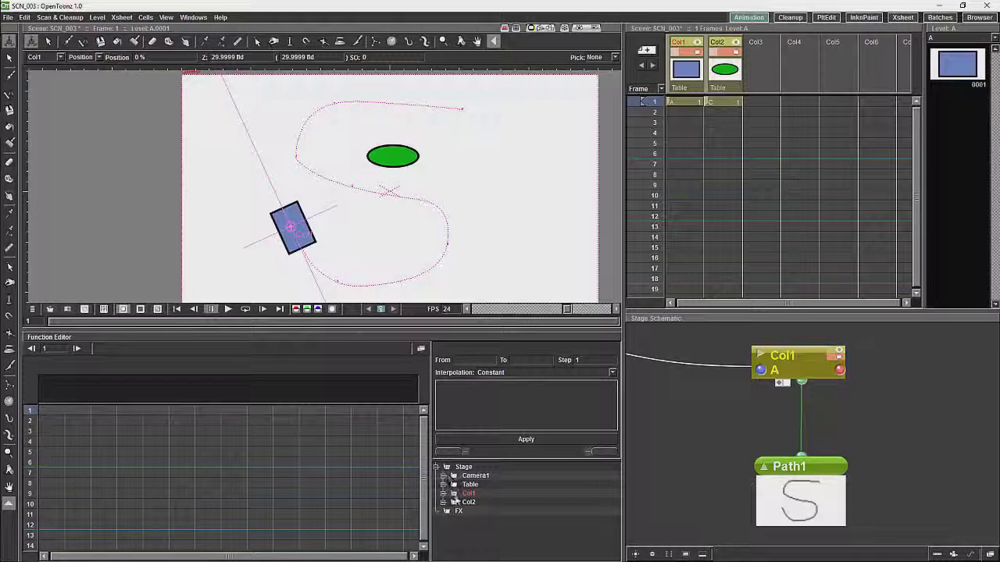
Expand Col1 in the Stage tree to list its animation channels, including posPath.
click(454, 495)
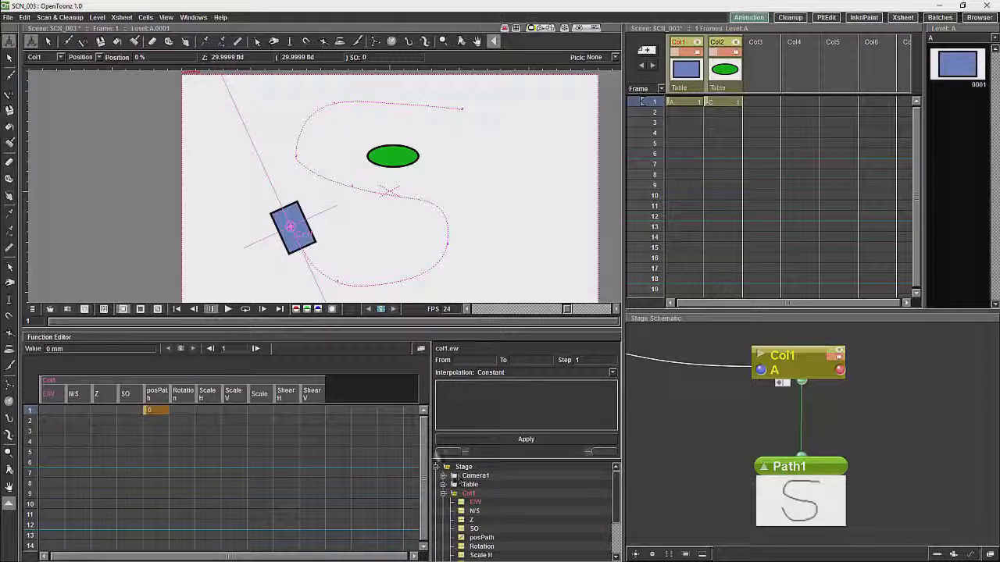
scroll(516, 507, down, 3)
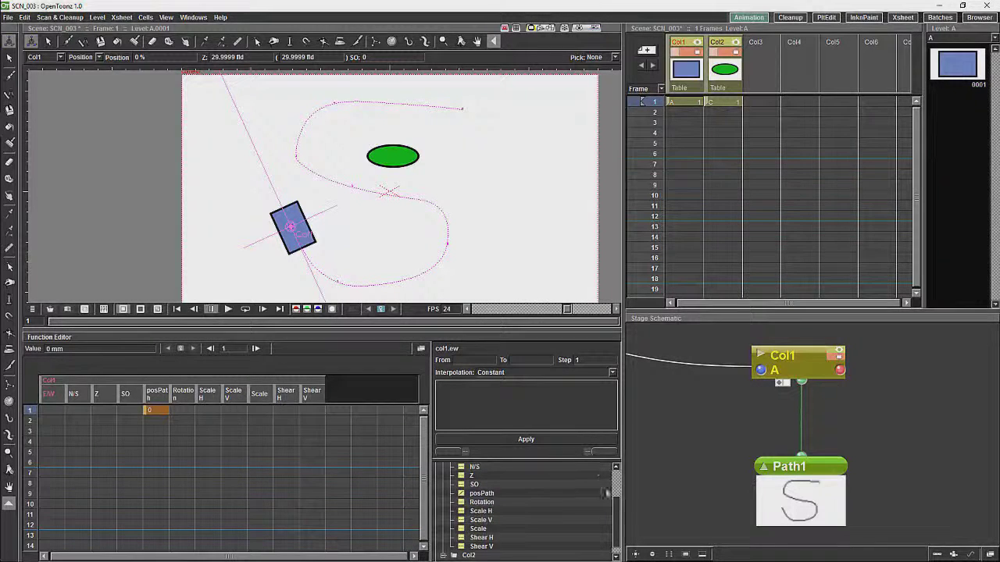
scroll(546, 499, up, 3)
Select Col1, check its posPath channel, and select the posPath column in the spreadsheet.
click(453, 485)
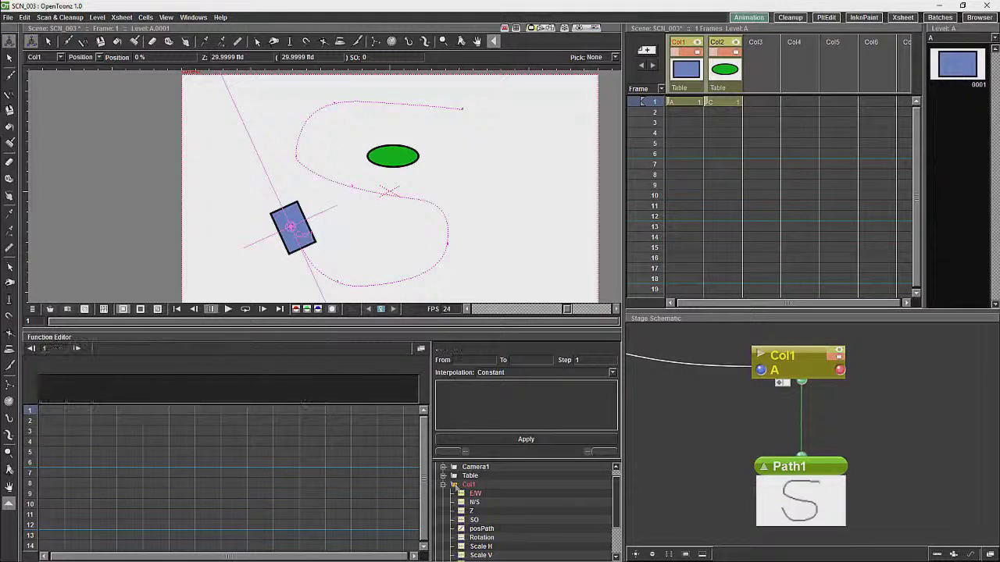
click(461, 529)
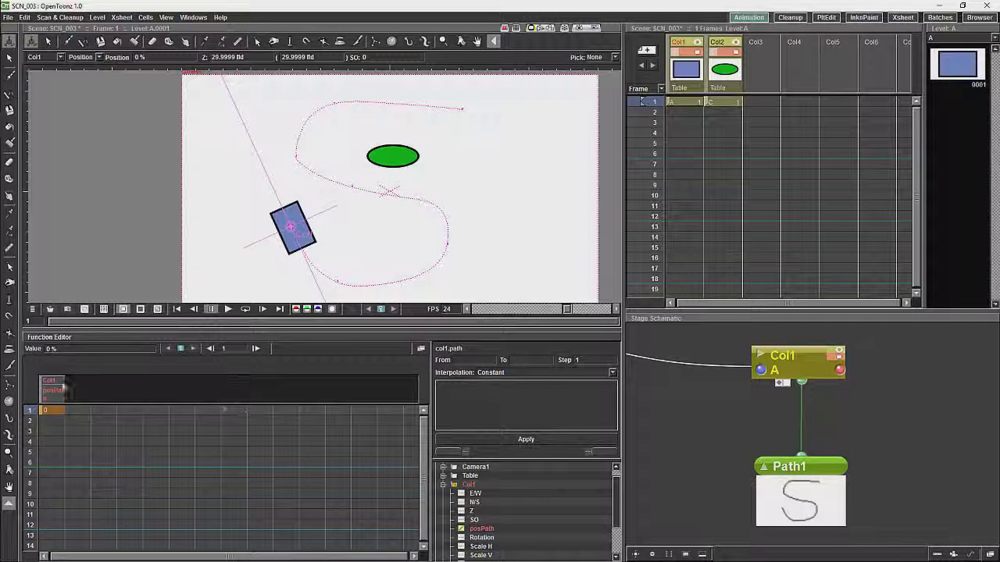
click(65, 383)
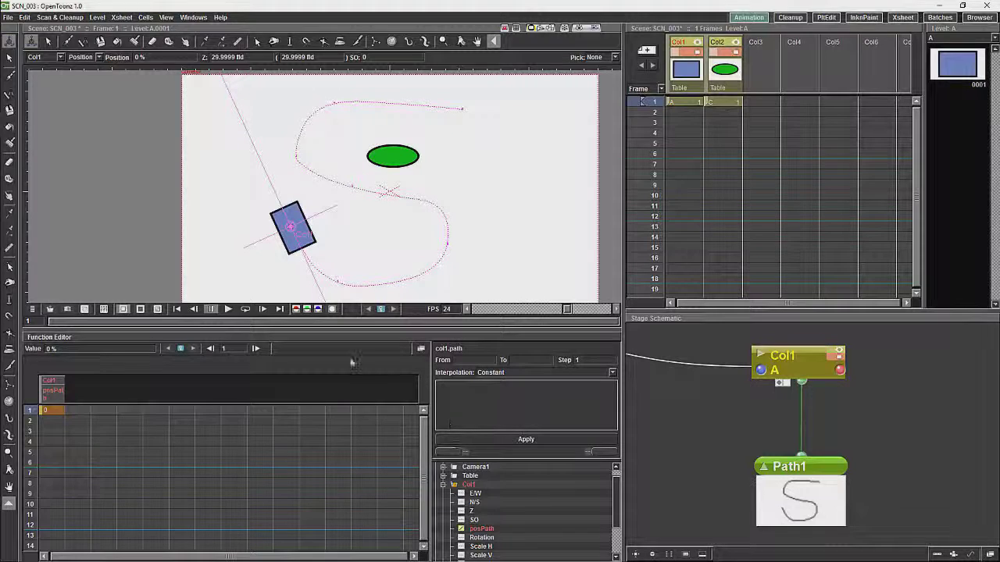
Extend Col1's cells to frame 100 and set the posPath segment range From 0 To 100.
drag(691, 109, 688, 131)
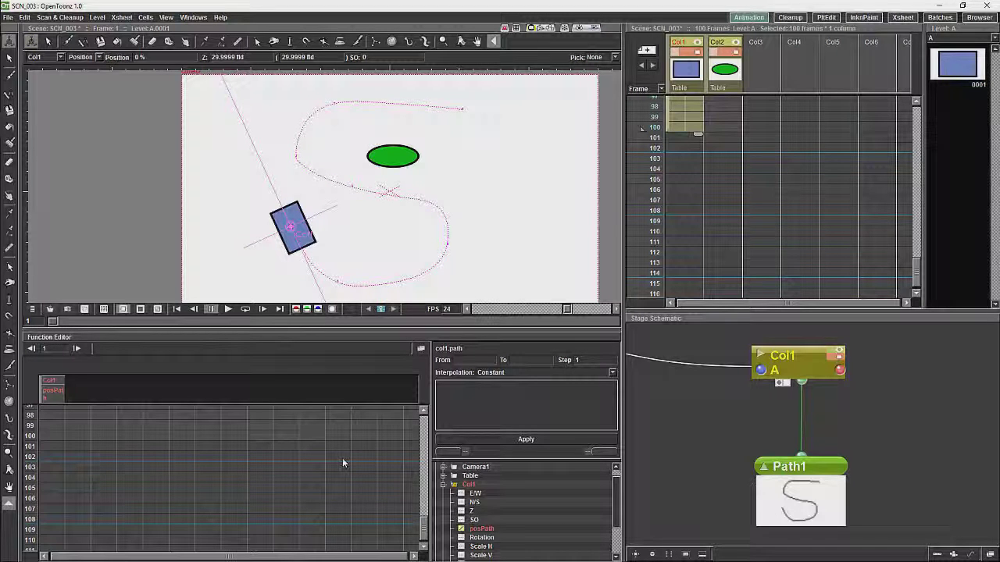
click(467, 363)
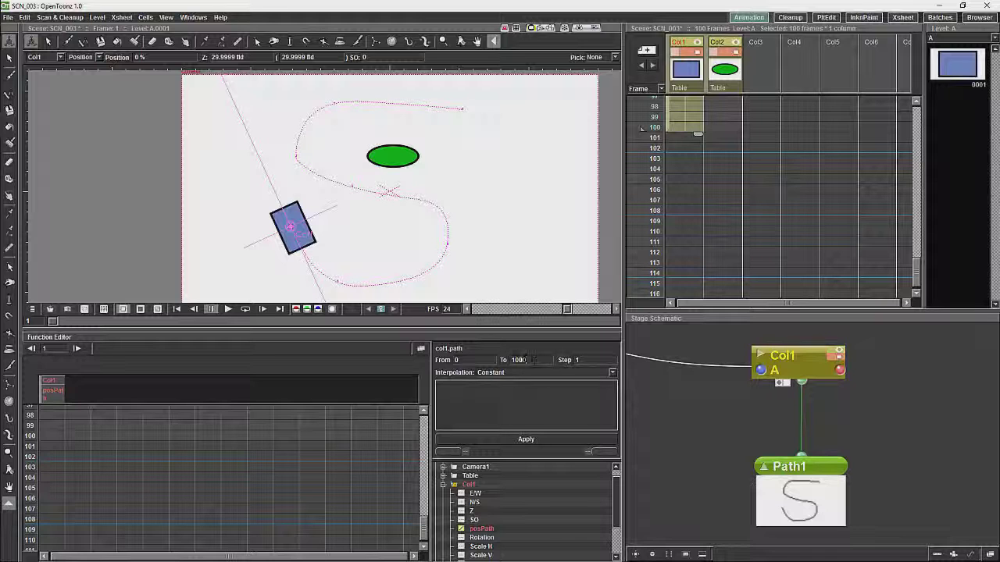
click(611, 374)
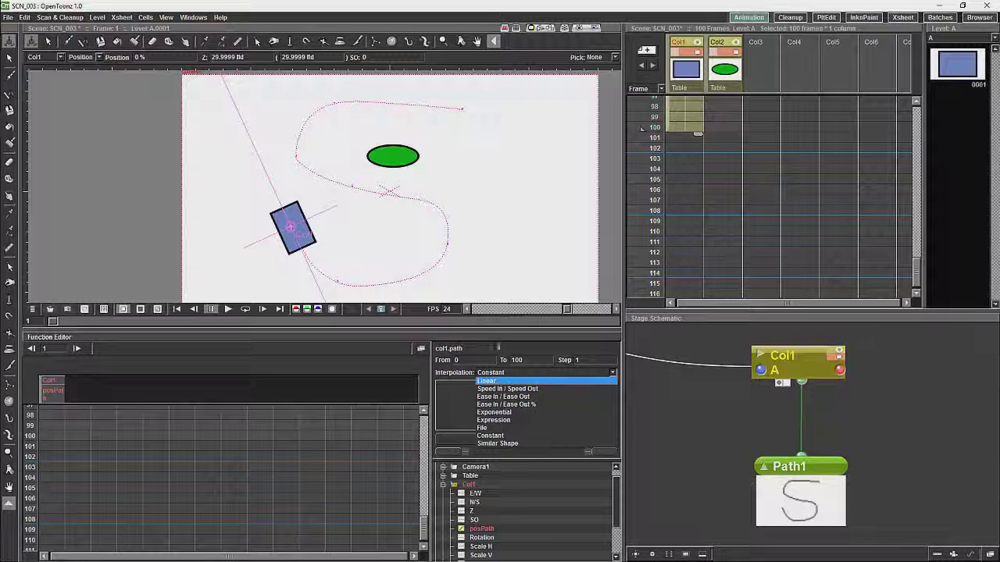
Switch posPath to Expression interpolation and apply the expression 20*cos(f*30).
click(490, 420)
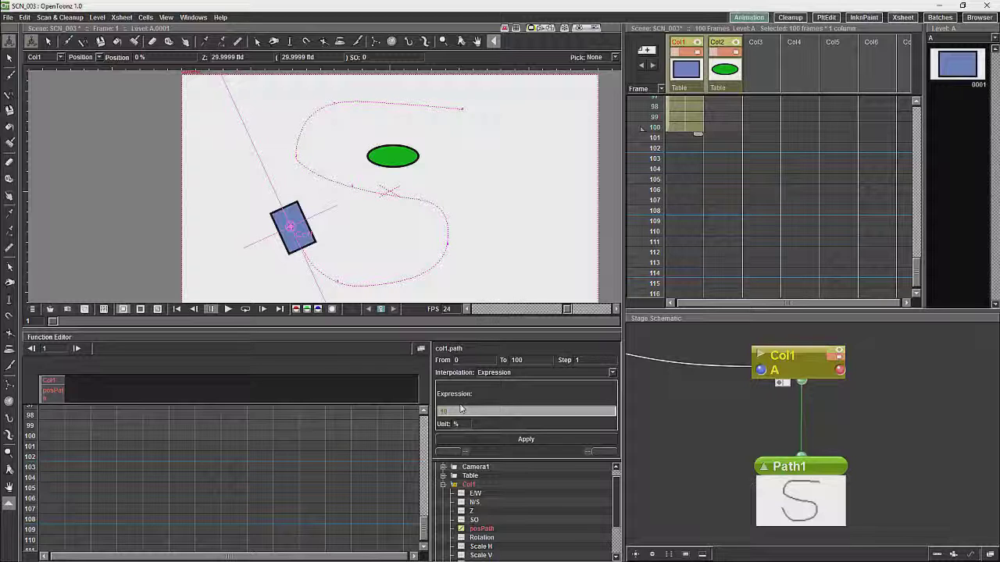
text(-)
key(BackSpace)
key(BackSpace)
key(BackSpace)
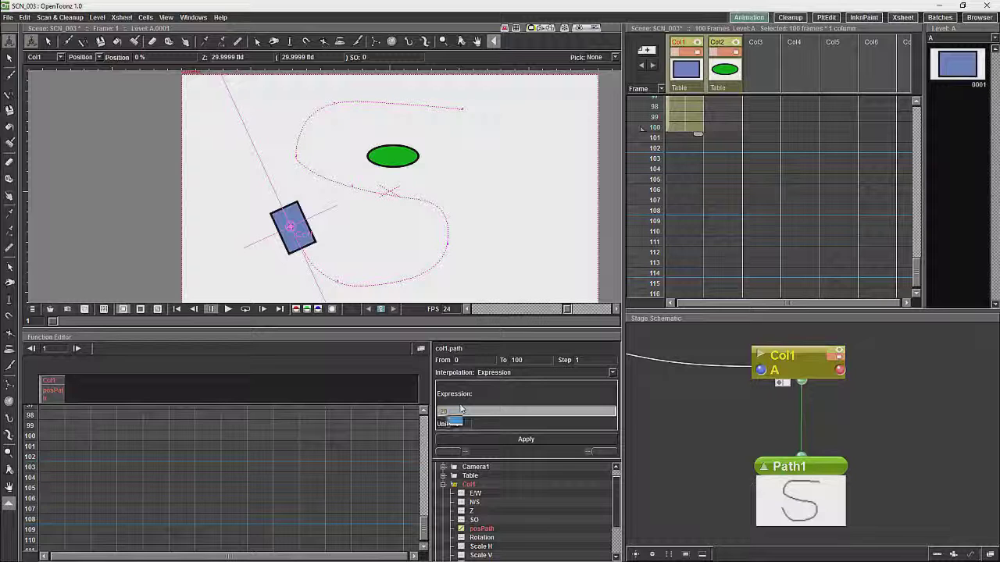
text(20*cos)
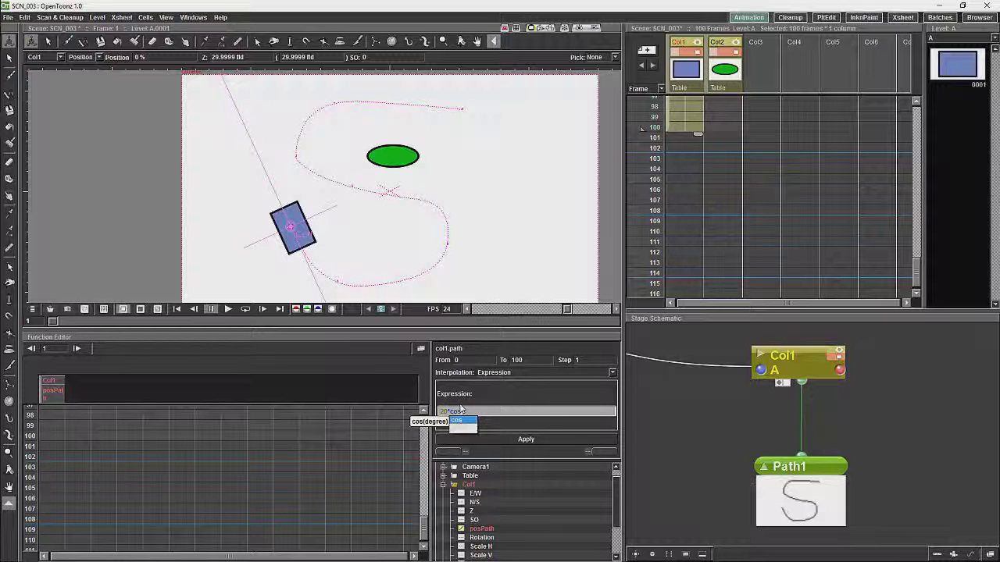
text((f)
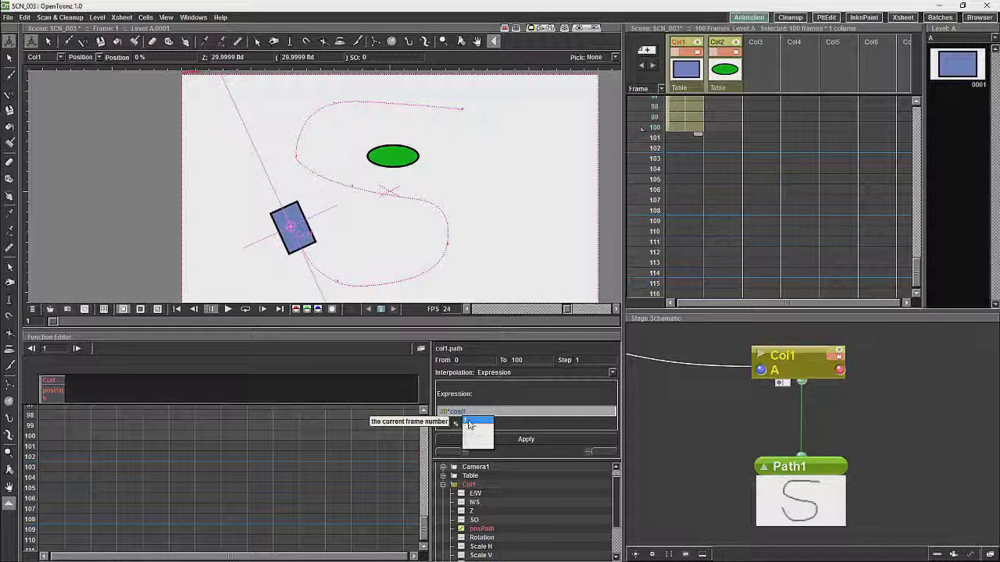
click(470, 420)
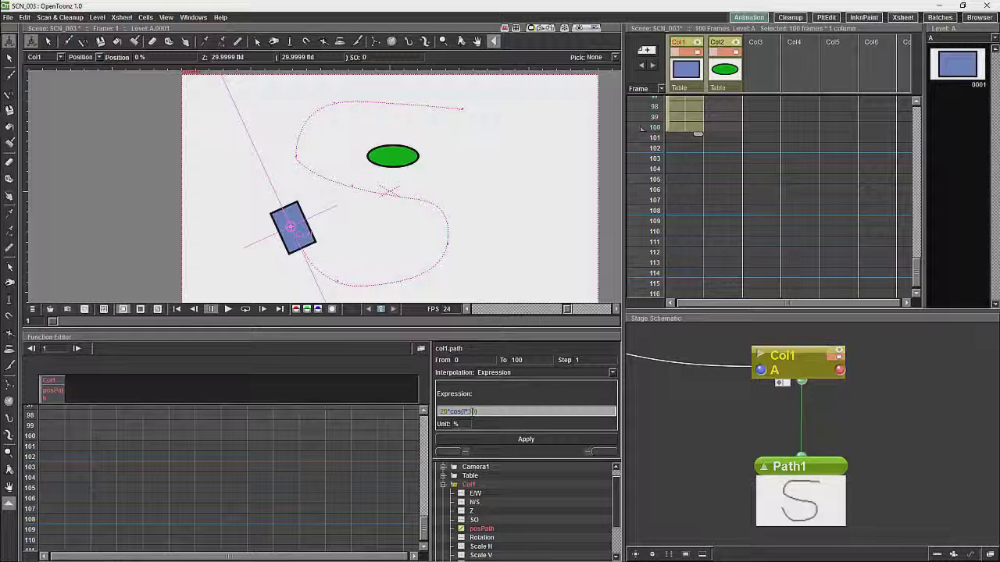
click(525, 439)
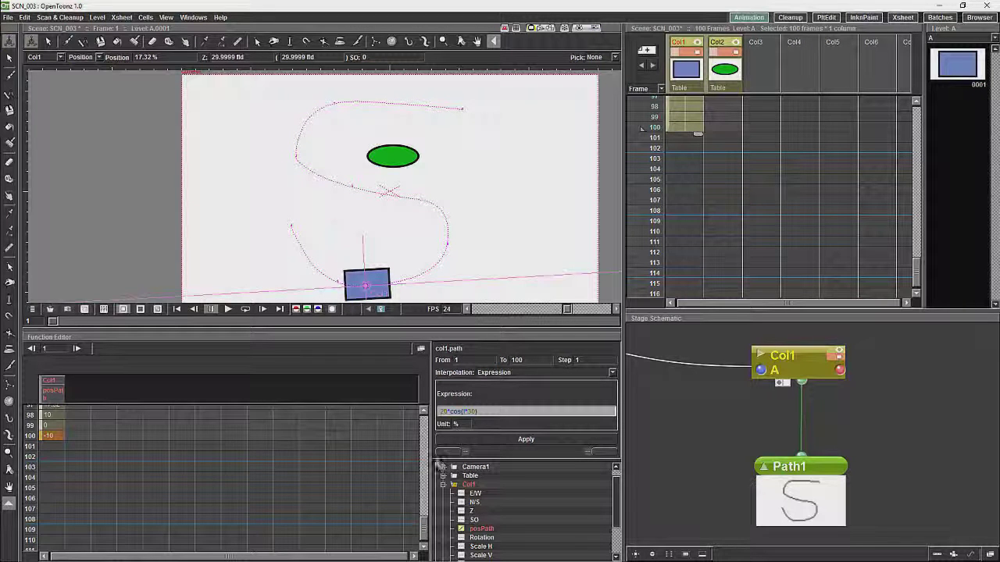
Scrub frames from 1 to watch the rectangle swing, then open the posPath curves graph.
scroll(424, 515, up, 5)
drag(424, 516, 436, 424)
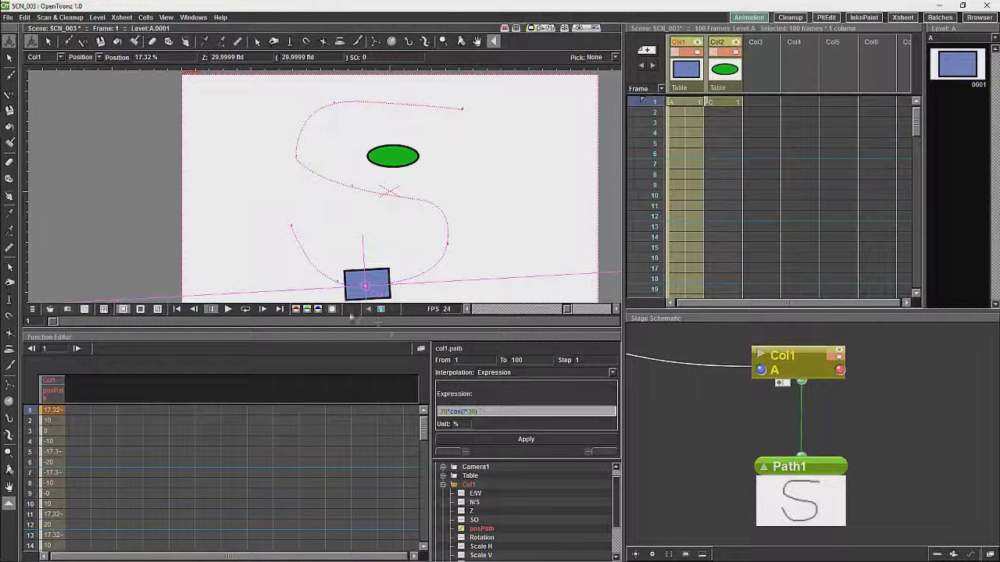
drag(680, 103, 695, 146)
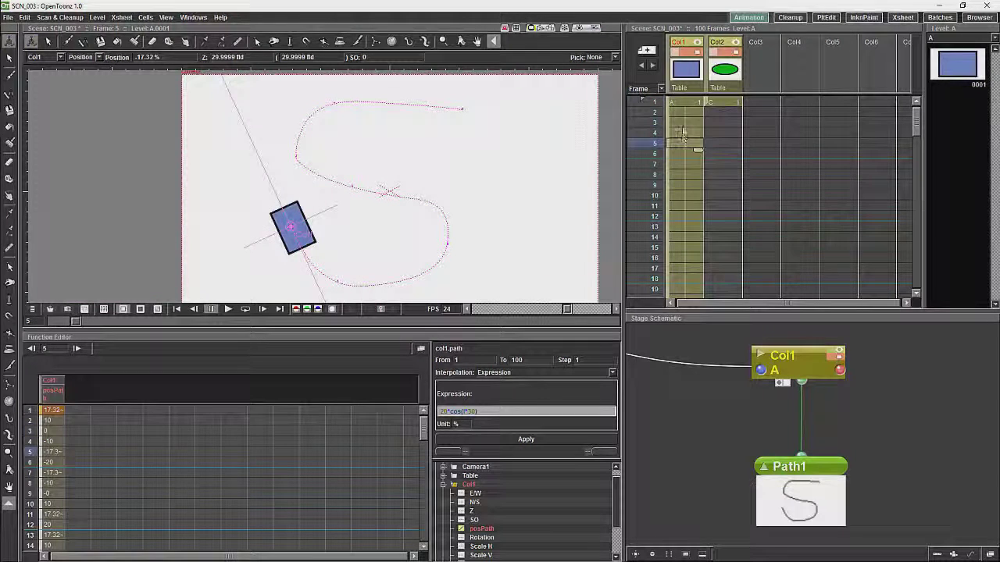
drag(655, 116, 639, 222)
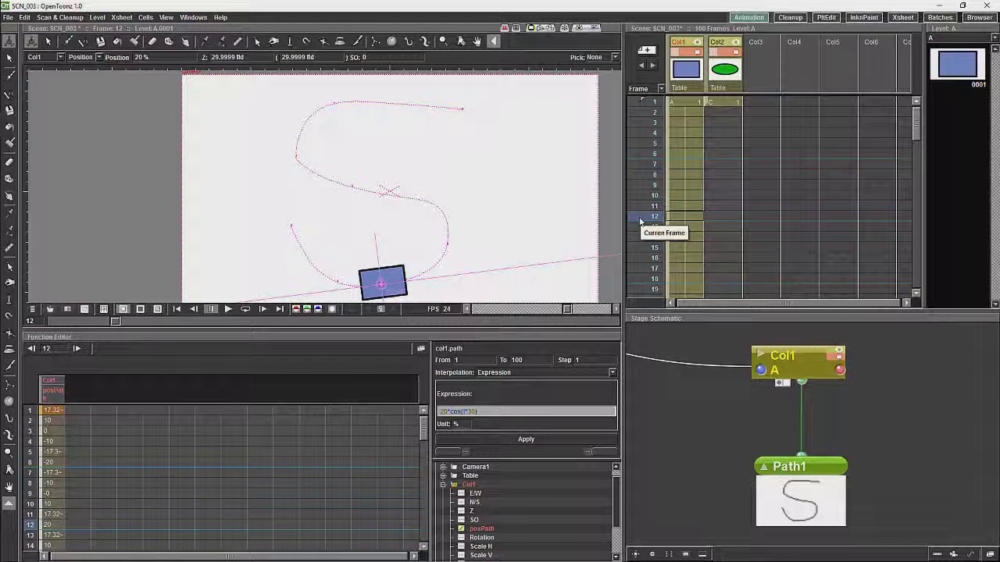
click(420, 349)
Reposition the floating posPath Function Curves window, then close it.
drag(463, 366, 467, 295)
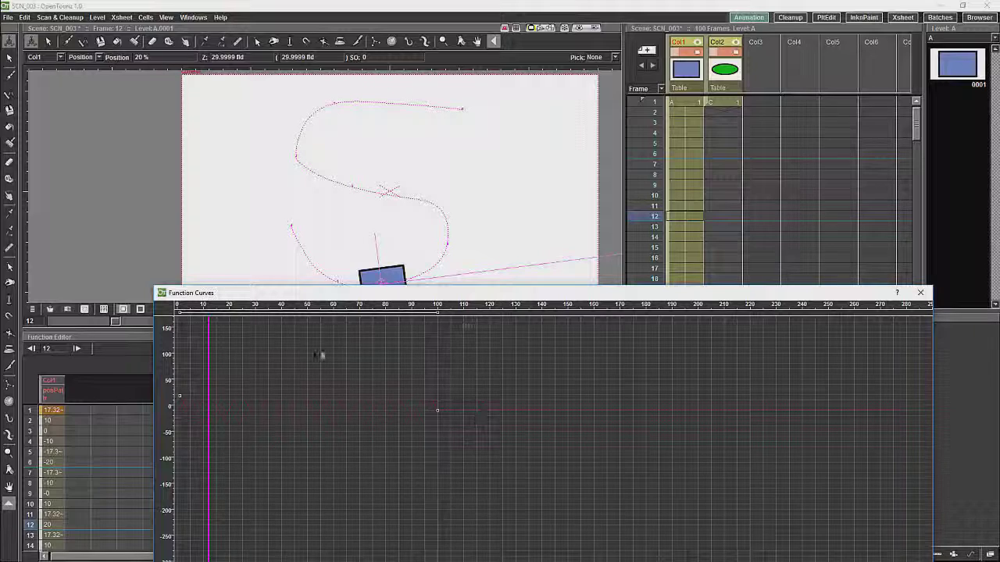
drag(493, 295, 469, 387)
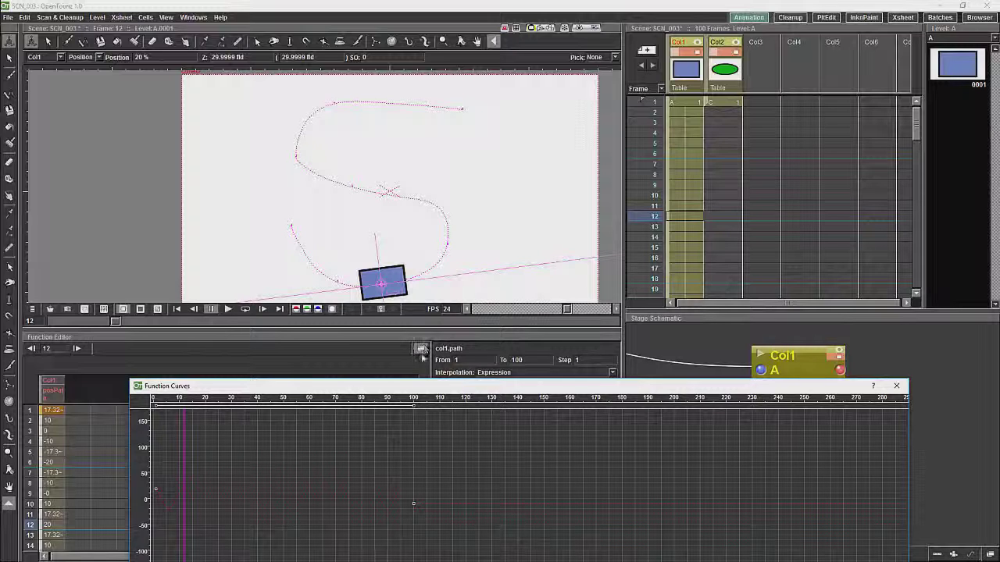
drag(449, 387, 452, 220)
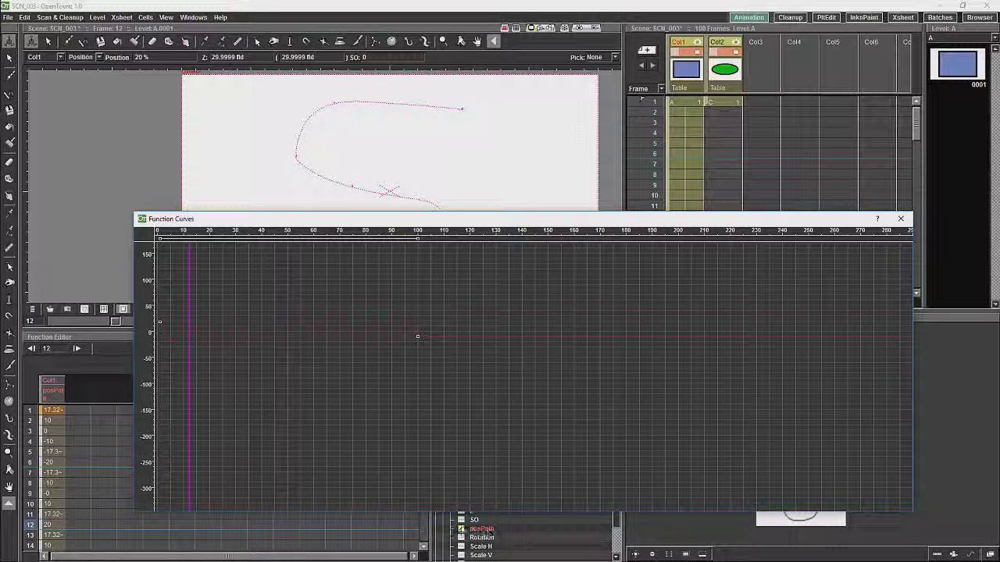
click(902, 218)
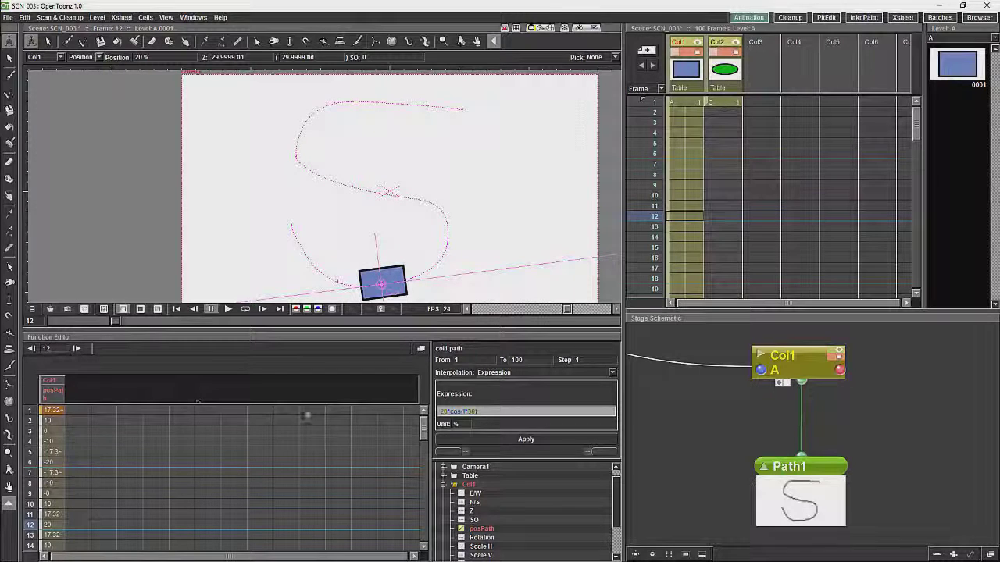
Key posPath to 0 at frame 1 and 100 at frame 100, then play the animation.
click(243, 379)
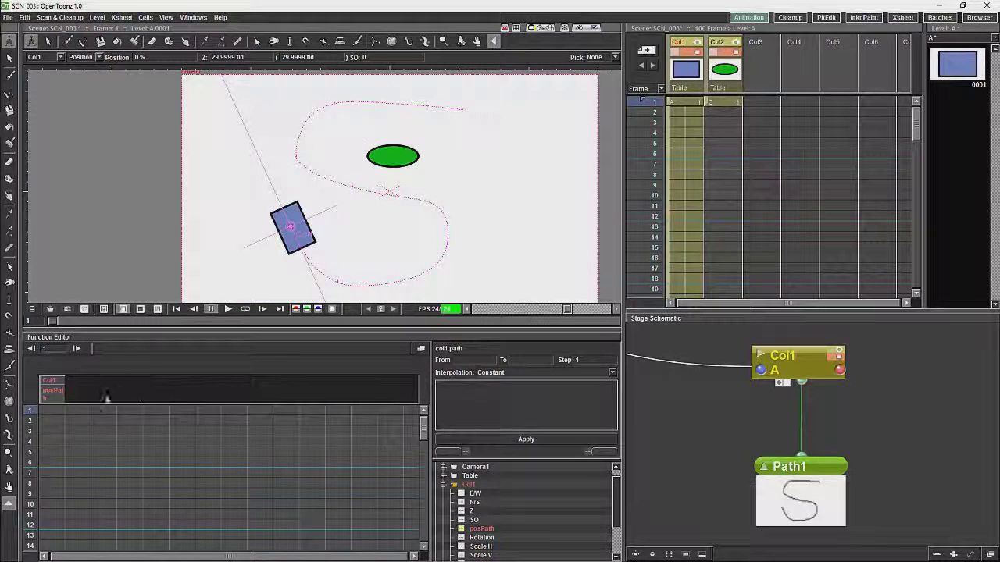
double_click(55, 414)
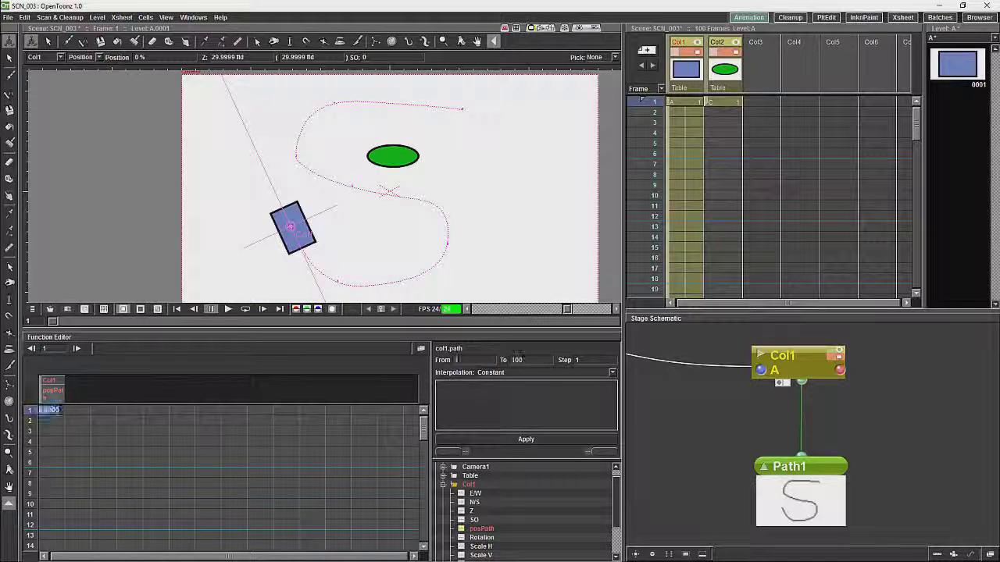
click(91, 409)
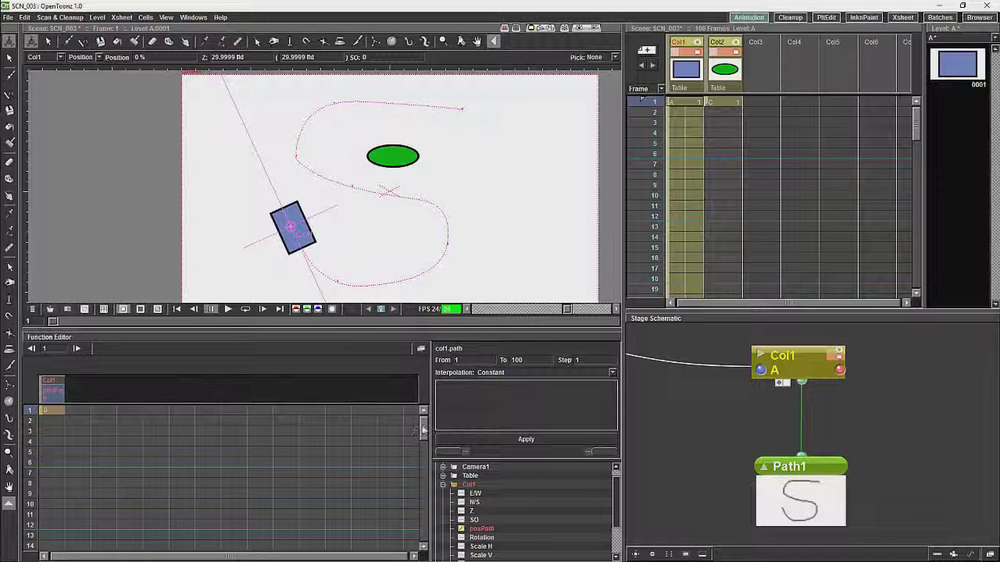
drag(423, 429, 422, 531)
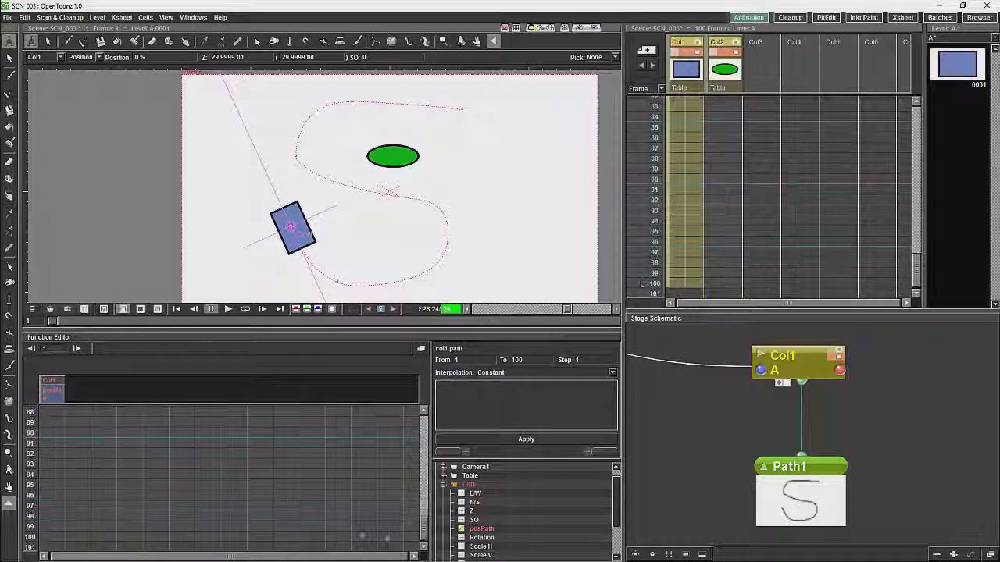
double_click(55, 538)
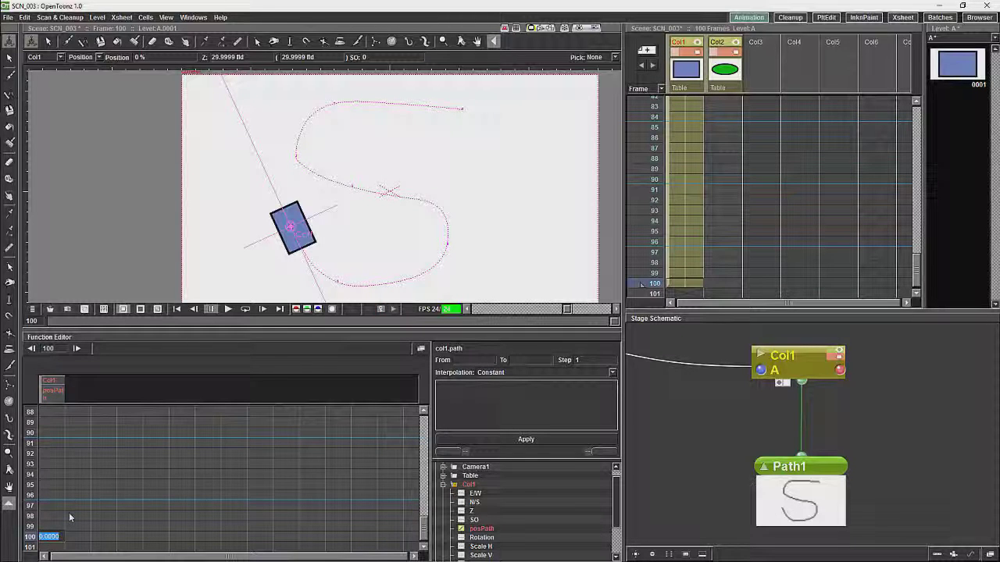
text(100)
key(Return)
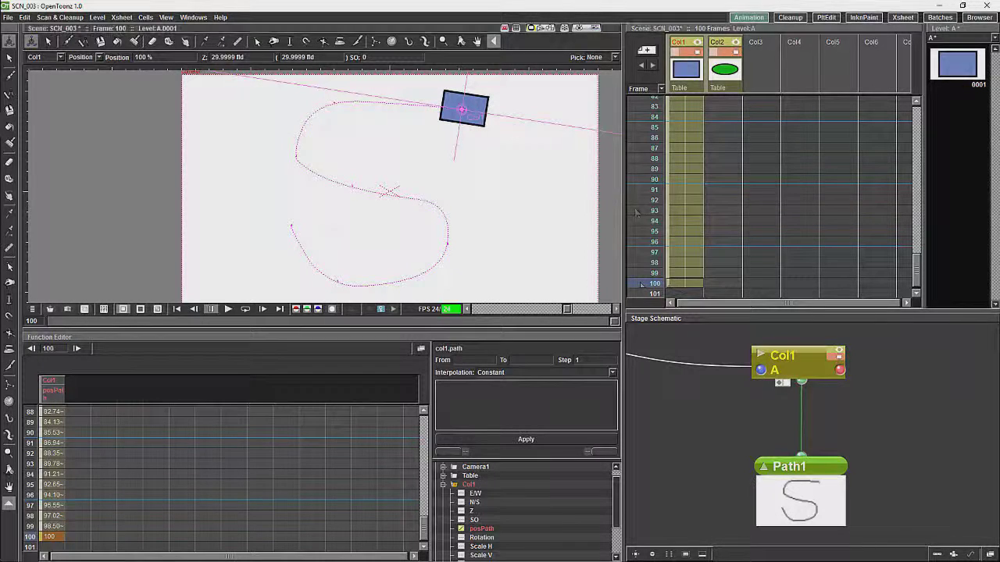
click(228, 309)
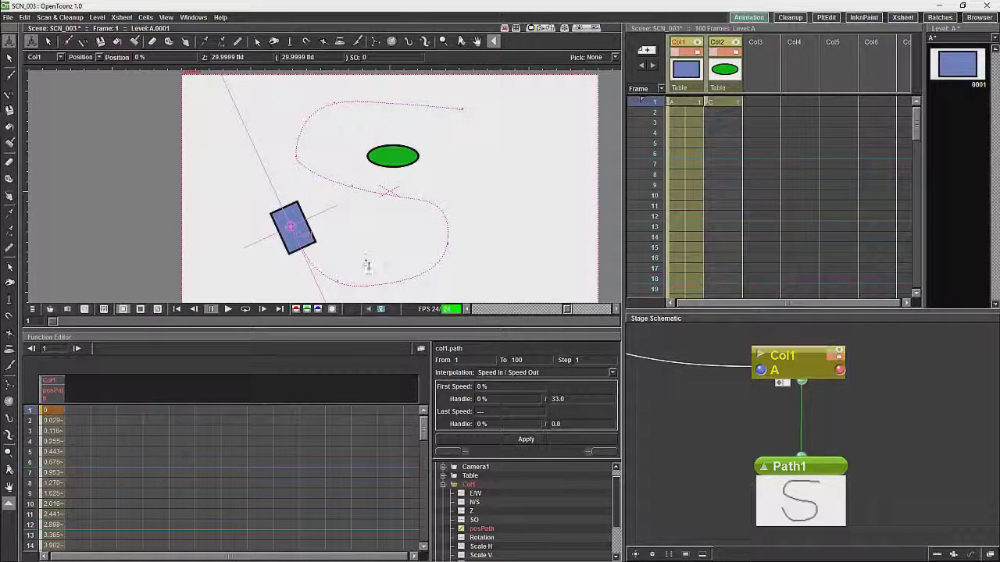
Open the posPath curve graph and make the frame 1–100 segment Linear.
click(420, 348)
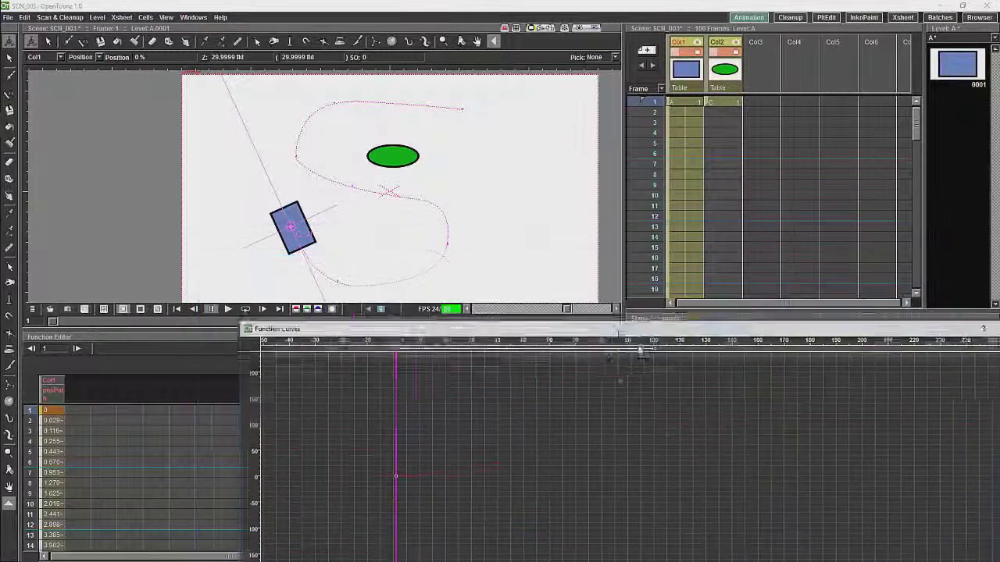
drag(567, 234, 688, 391)
drag(570, 399, 363, 228)
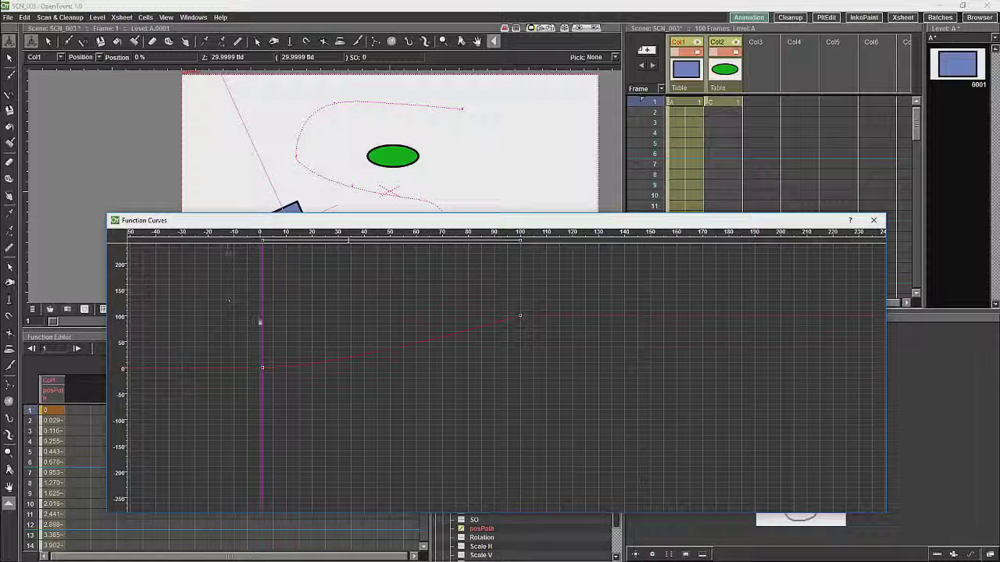
right_click(328, 360)
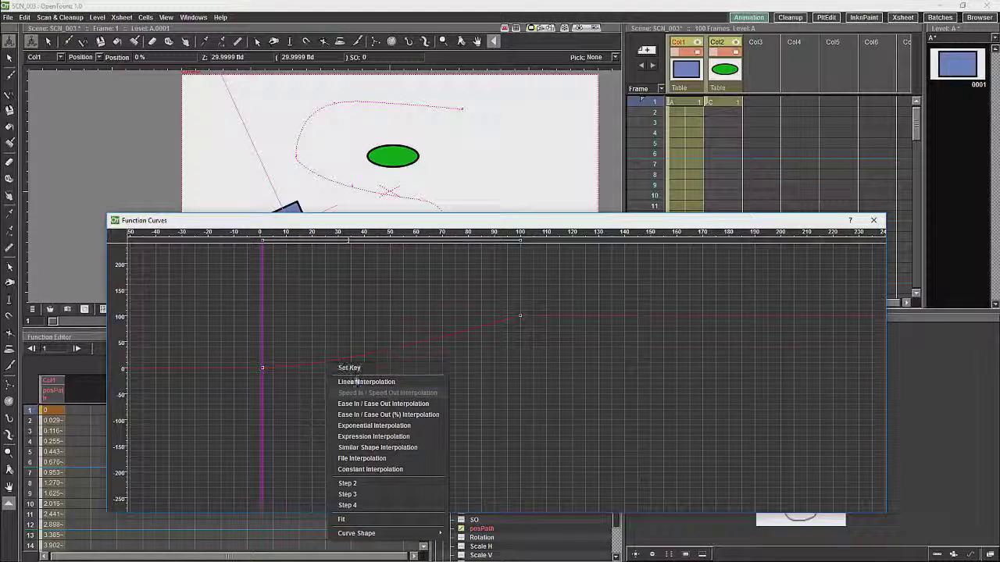
click(361, 385)
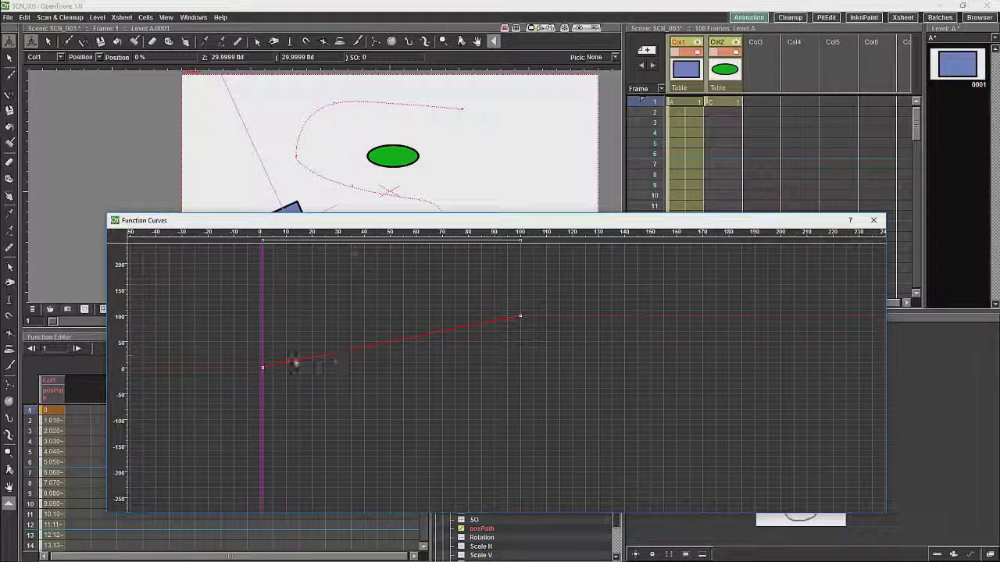
drag(376, 220, 401, 231)
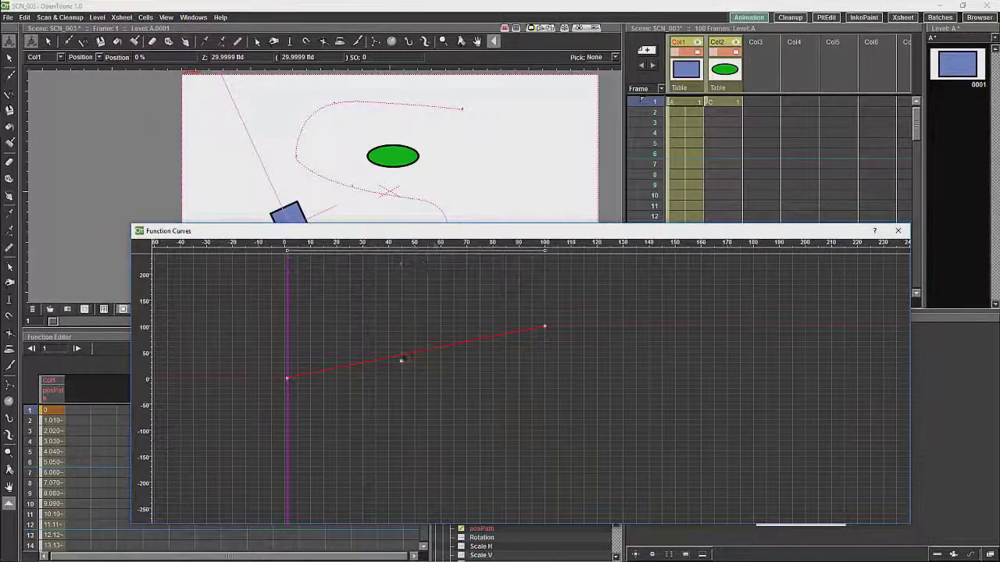
Switch the posPath segment to Speed In / Speed Out so it eases from 0 to 100.
right_click(440, 348)
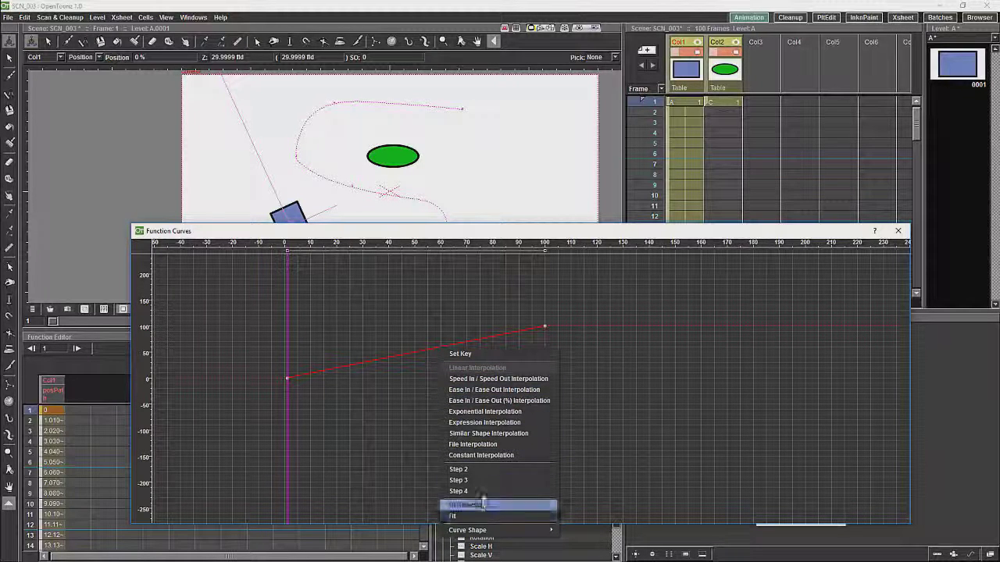
click(481, 381)
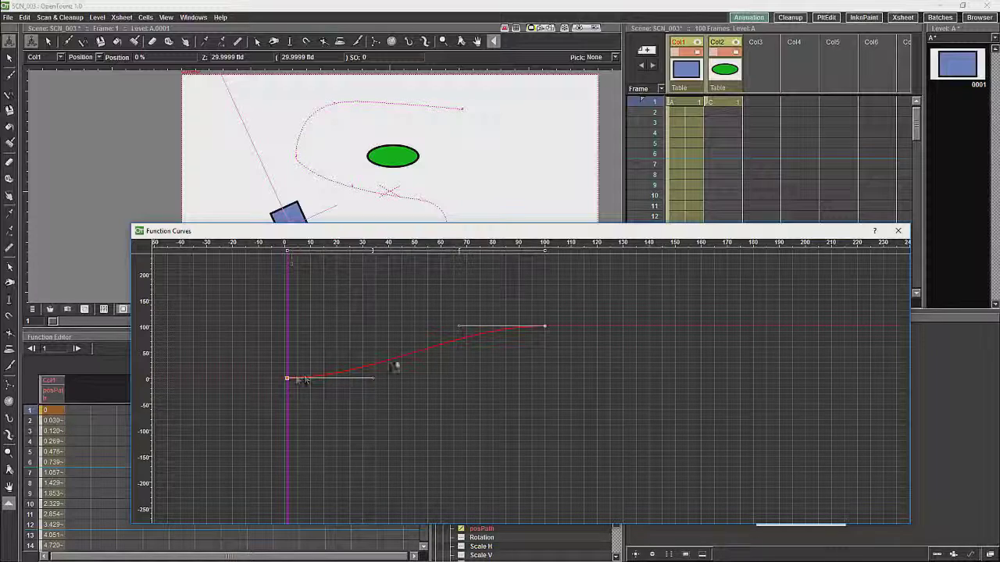
drag(563, 233, 600, 347)
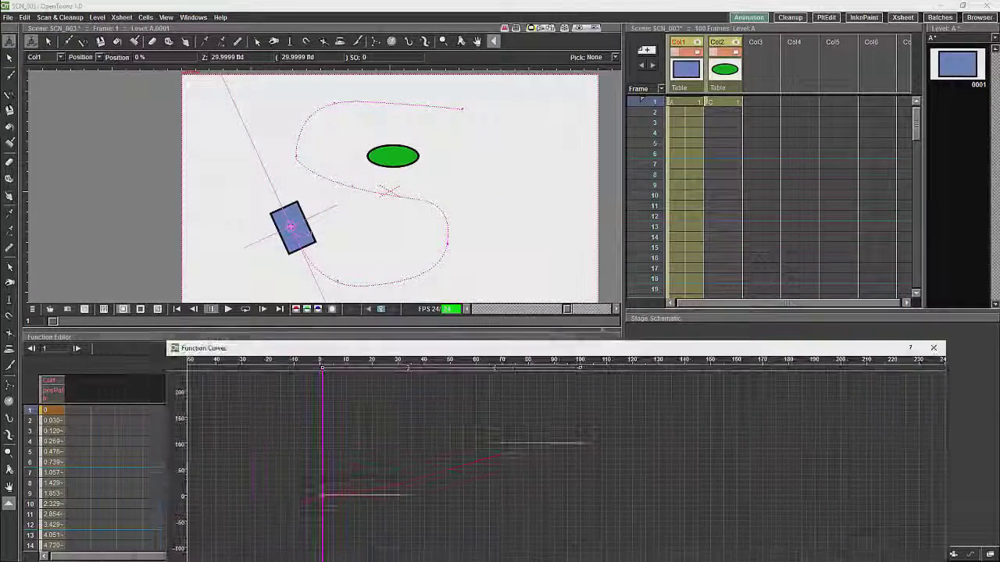
right_click(469, 467)
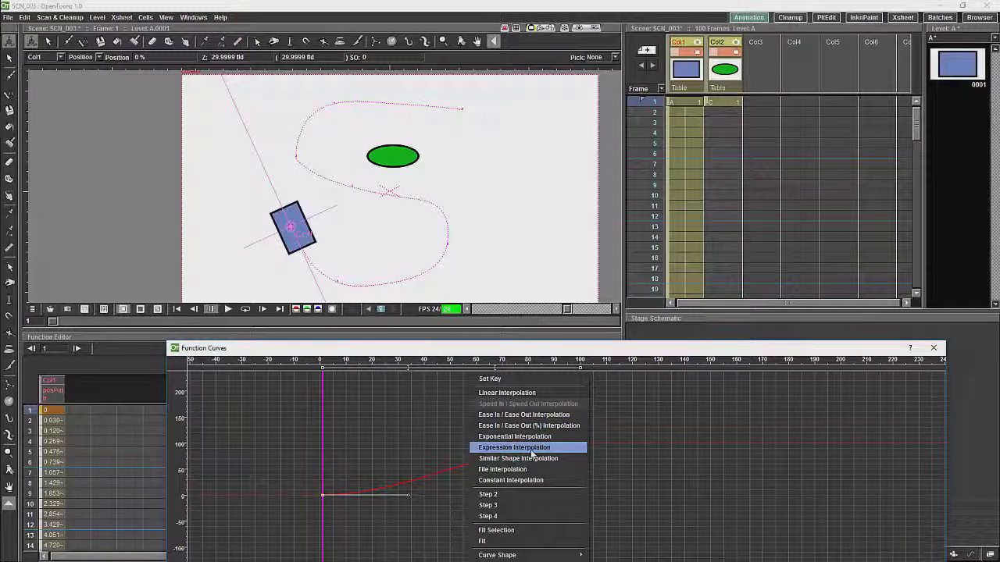
click(617, 353)
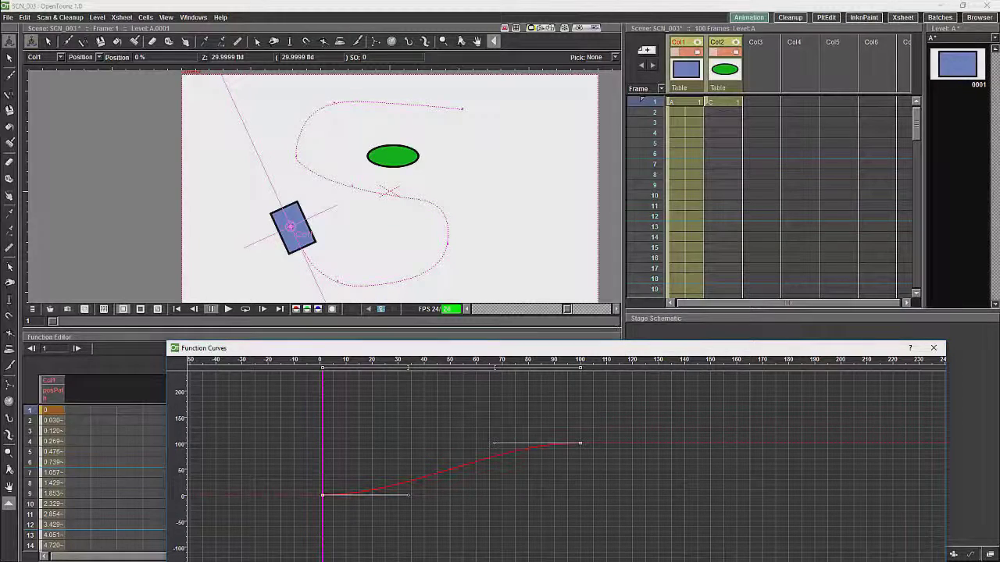
drag(616, 352, 624, 219)
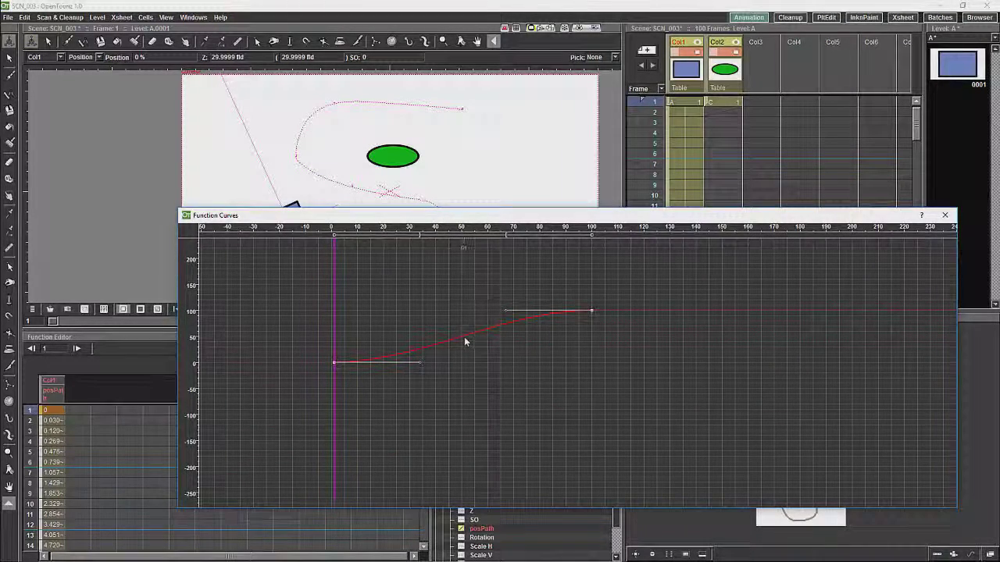
Add a middle posPath key near frame 50, bend its handles and raise it.
ctrl+click(464, 339)
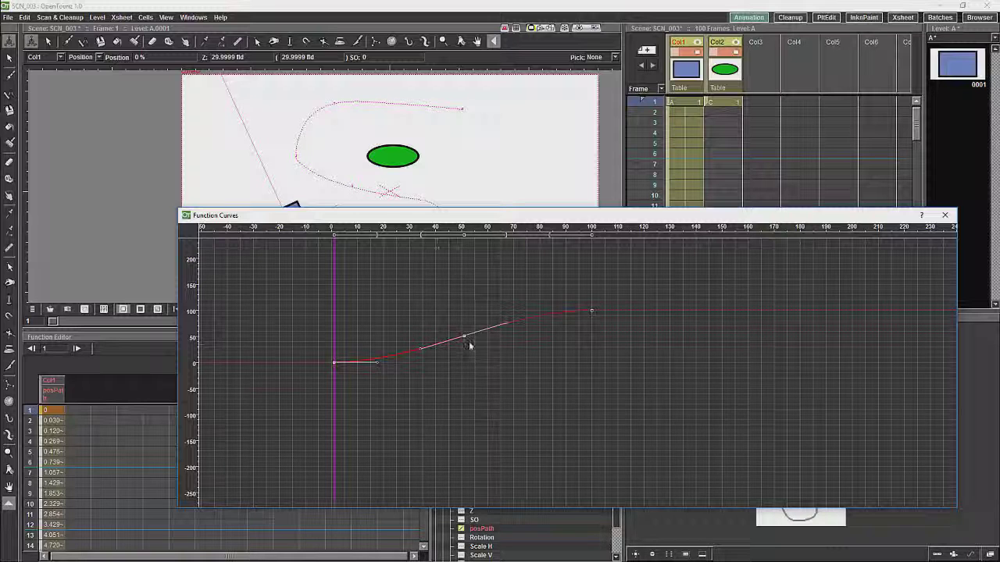
right_click(464, 337)
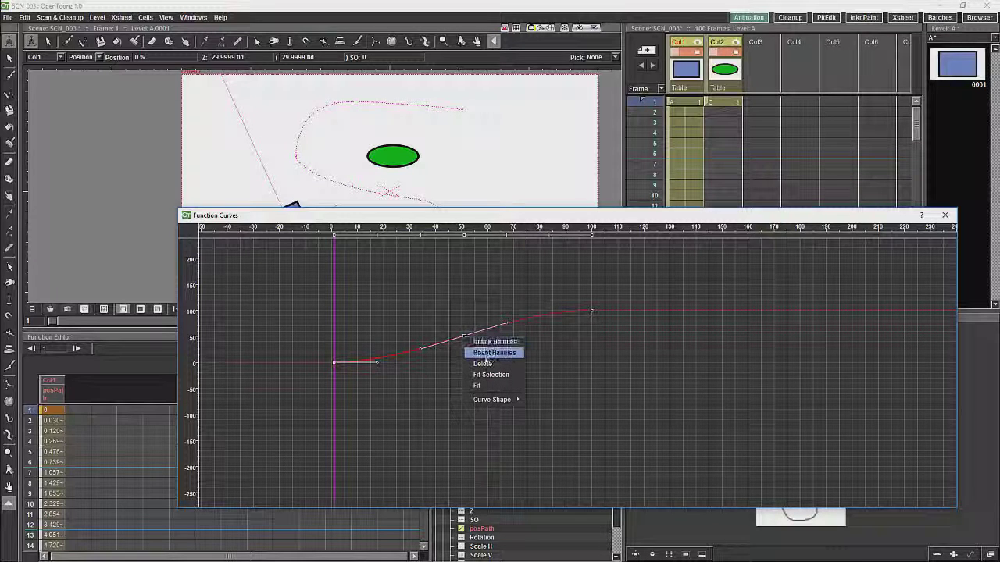
click(452, 353)
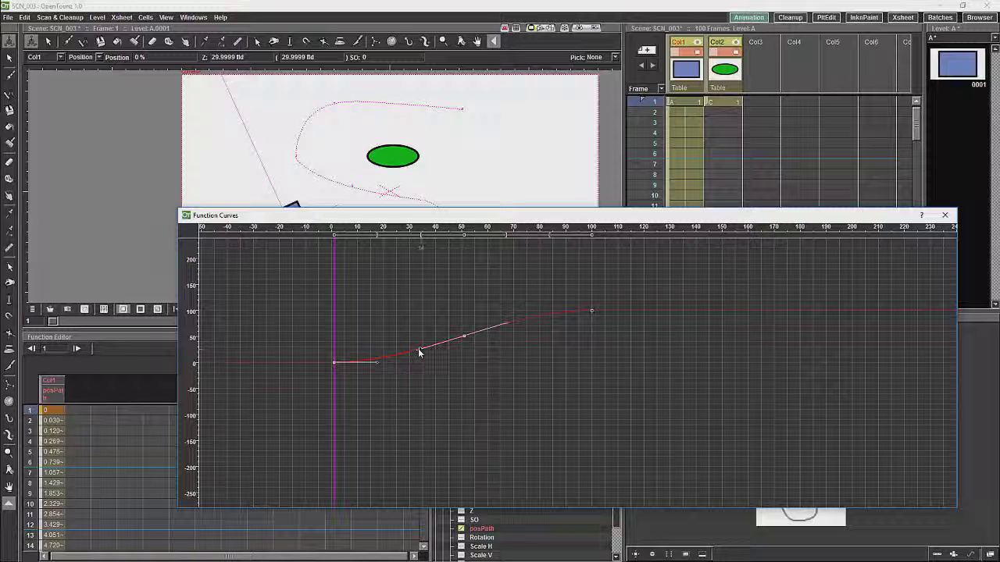
key(ctrl)
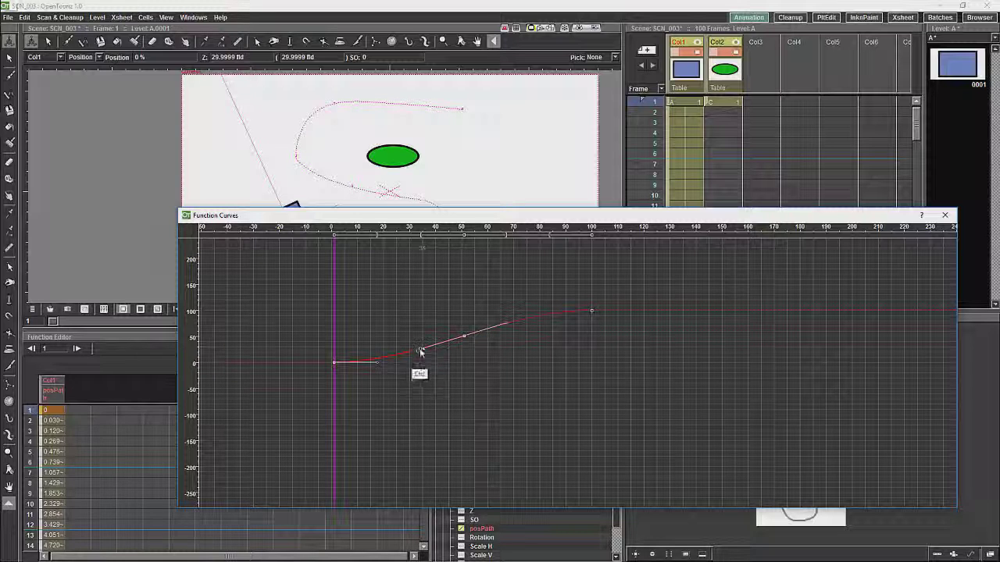
drag(420, 353, 435, 318)
drag(506, 322, 500, 372)
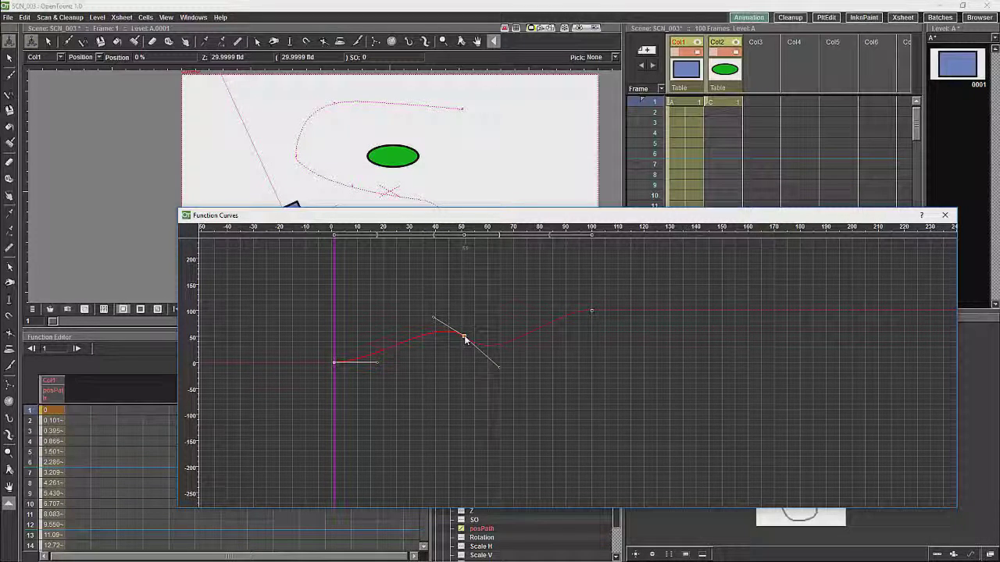
click(591, 314)
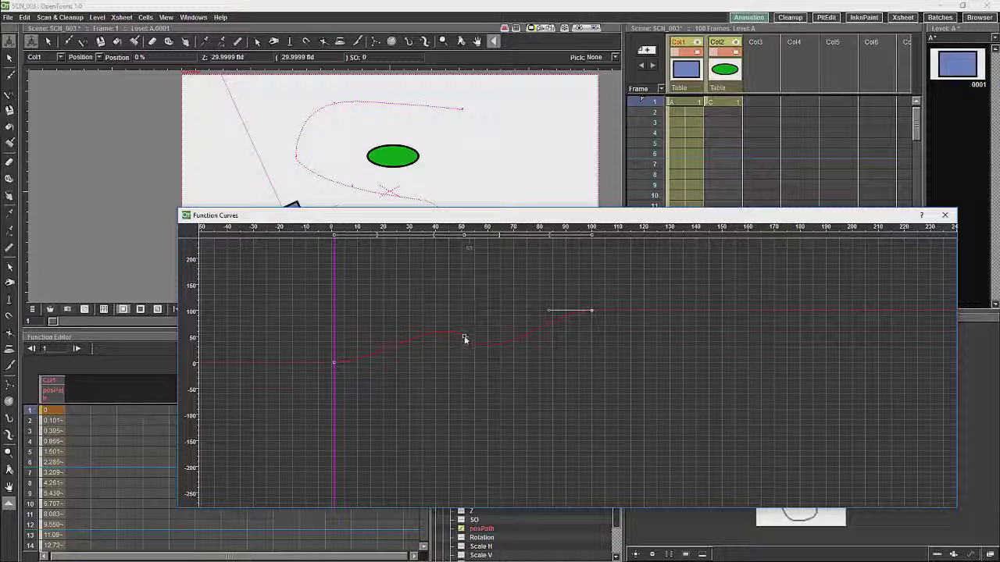
ctrl+click(464, 337)
drag(464, 343, 462, 320)
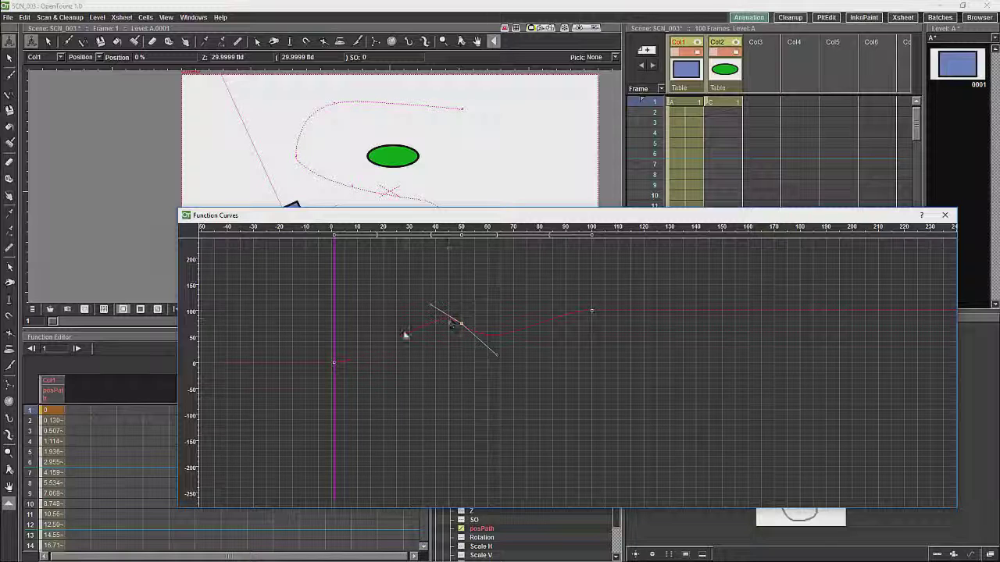
Make the segments Linear, then give the segment to the last key Speed In / Speed Out.
right_click(403, 335)
click(440, 355)
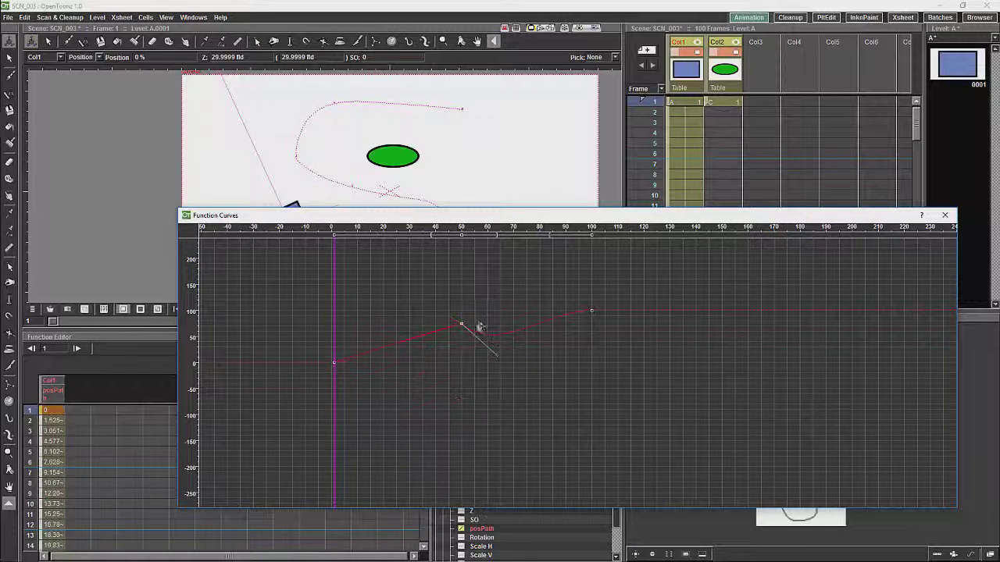
click(517, 332)
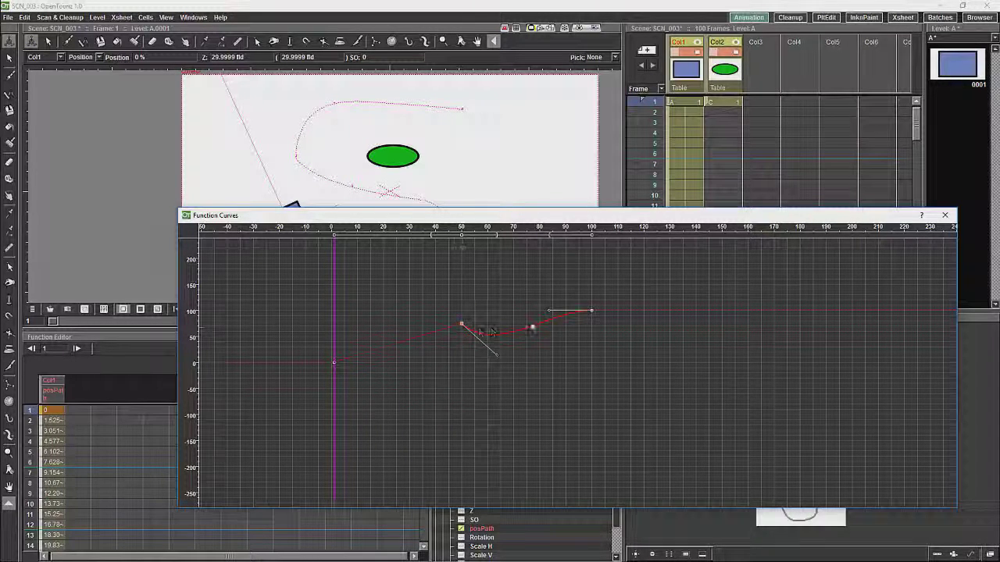
right_click(529, 324)
click(558, 347)
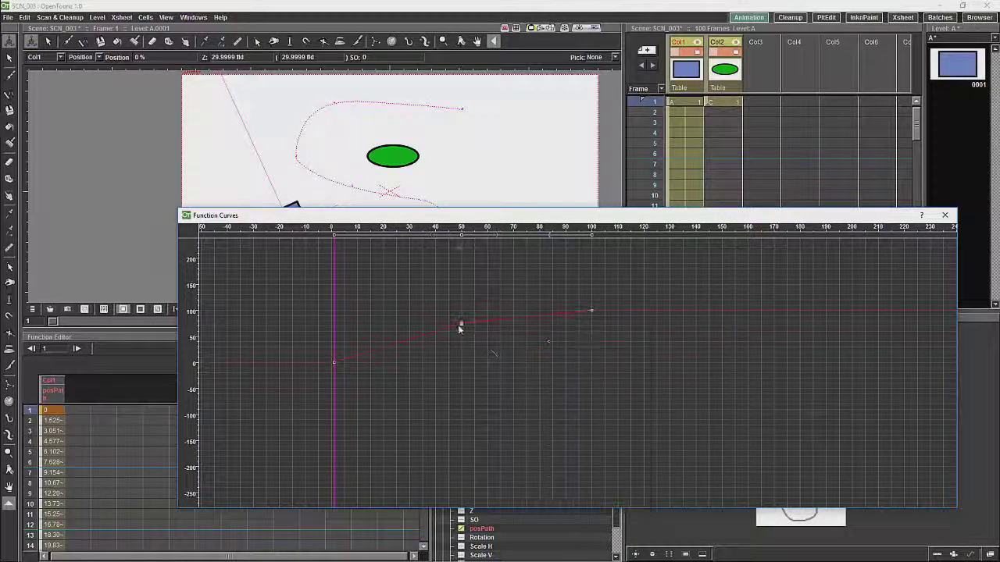
right_click(504, 319)
click(555, 360)
Give the 0–50 posPath segment Speed In / Speed Out and play the rectangle along the S path.
right_click(400, 344)
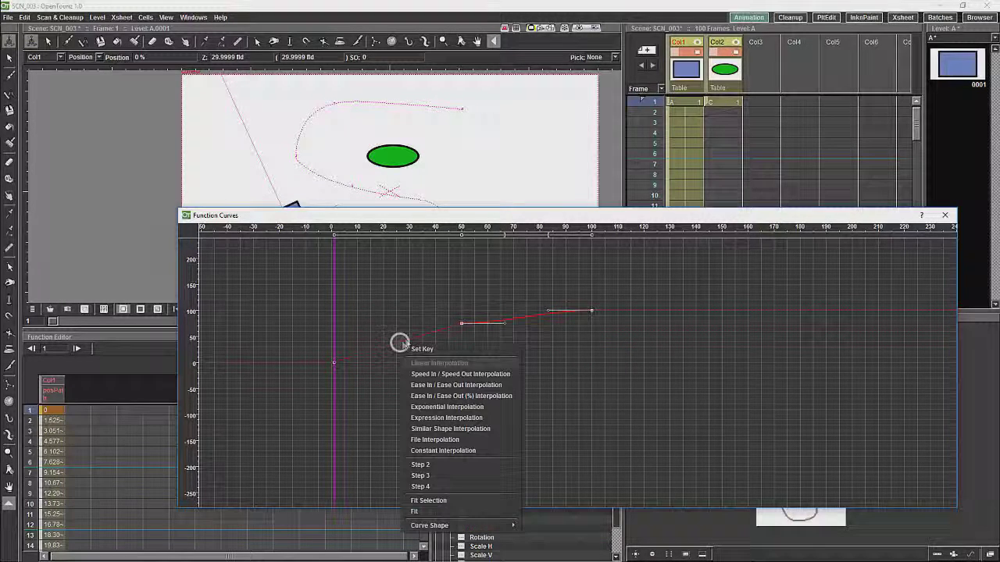
click(461, 375)
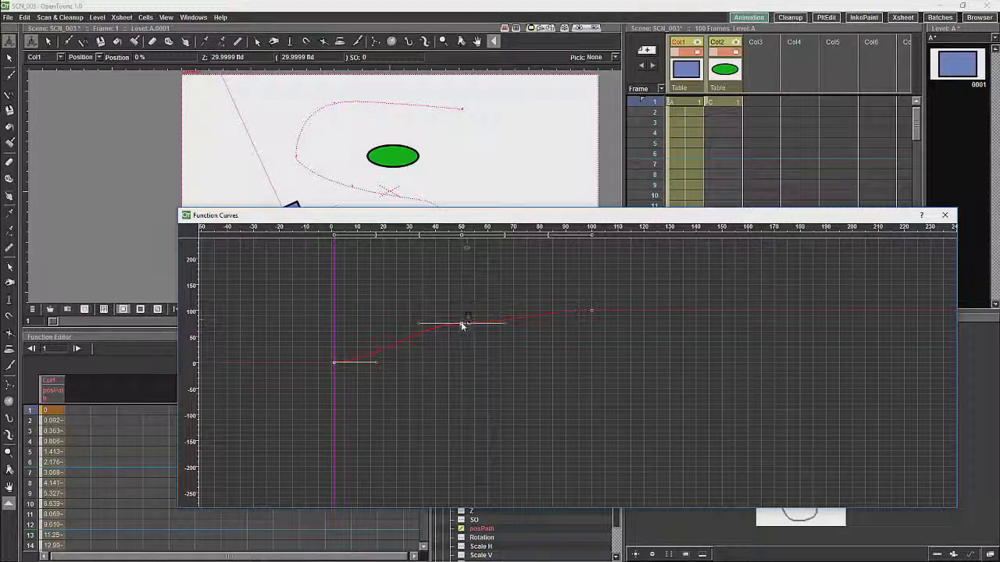
drag(562, 216, 596, 326)
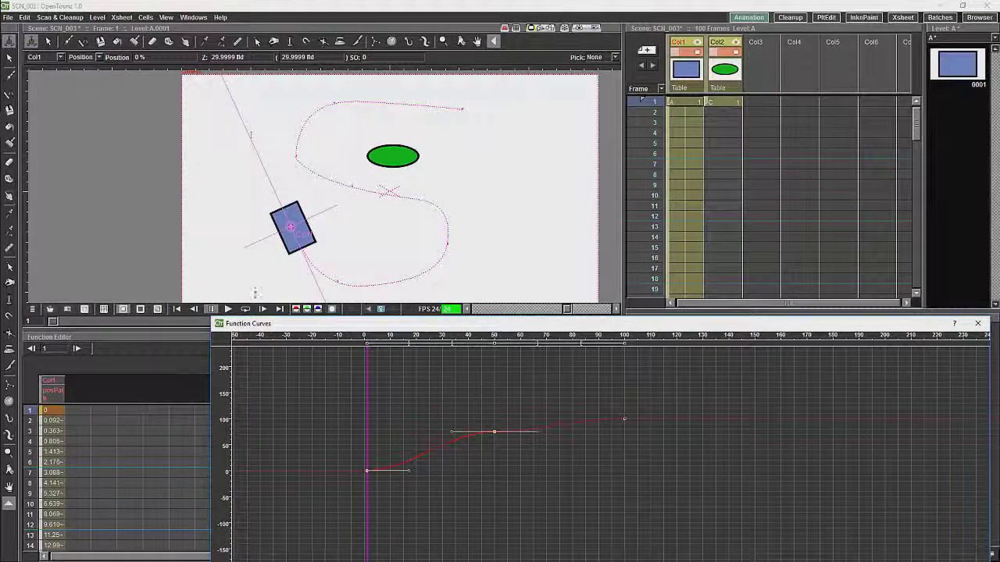
click(228, 308)
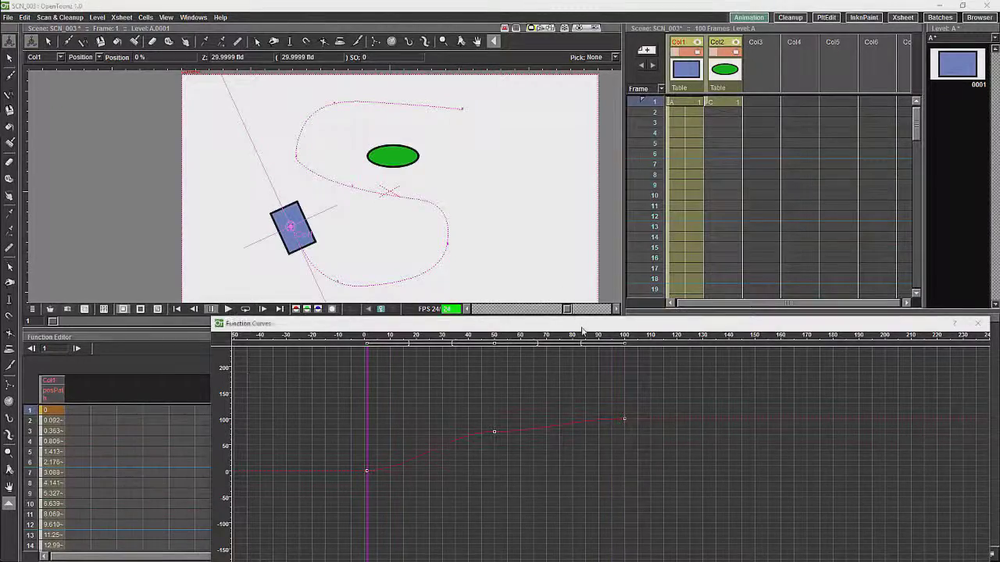
drag(582, 331, 423, 379)
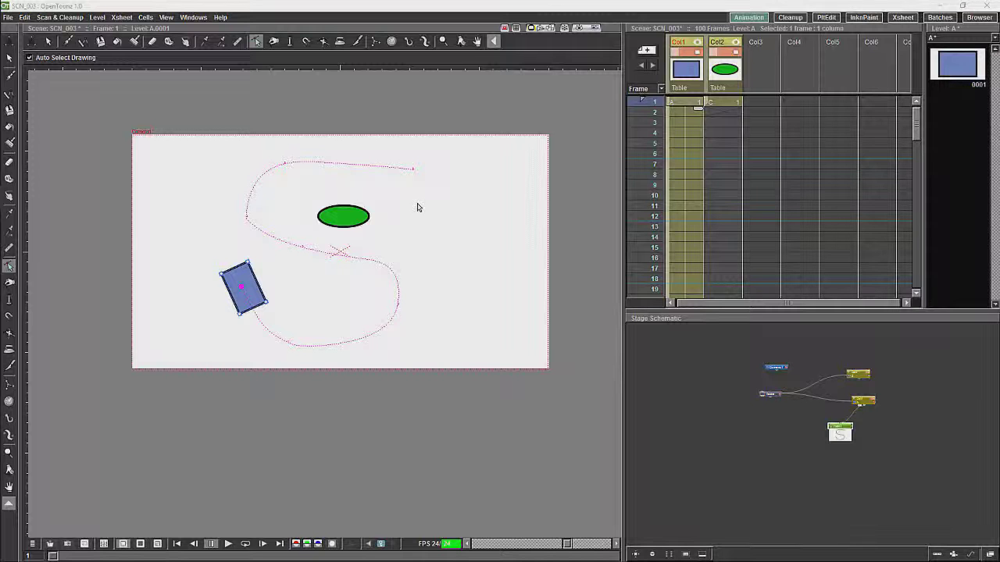
Switch the viewer to 3D View, try the side and top views, then orbit to a perspective view.
click(539, 28)
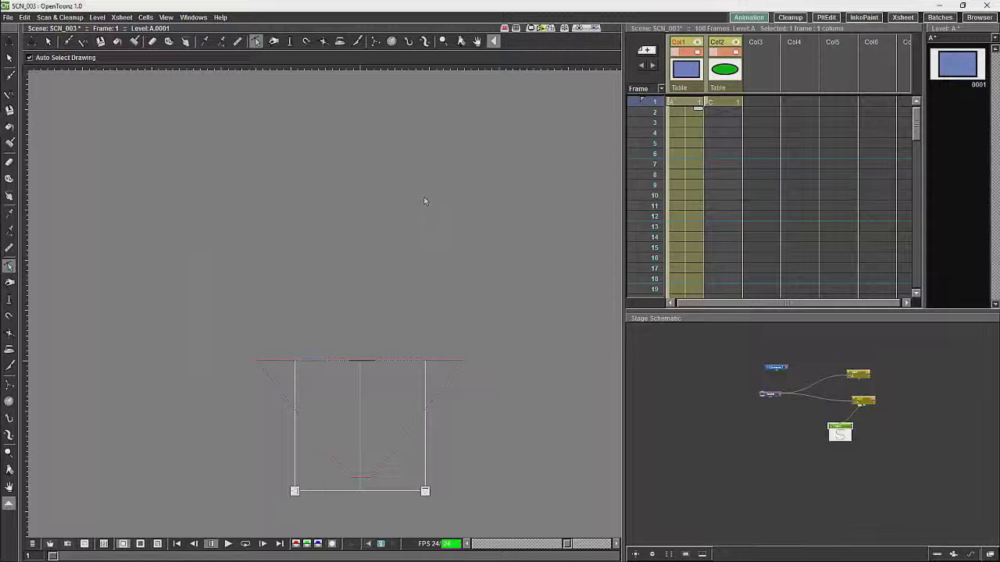
drag(380, 242, 390, 243)
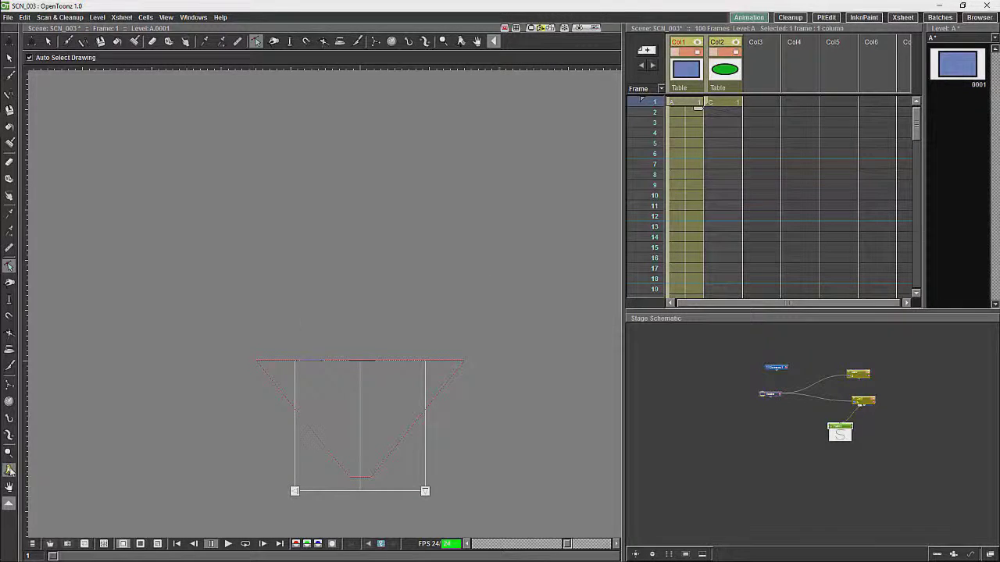
click(9, 469)
mouse_move(392, 303)
mouse_down()
mouse_move(375, 336)
mouse_move(409, 216)
mouse_move(254, 274)
mouse_move(491, 254)
mouse_move(491, 226)
mouse_move(467, 208)
mouse_move(417, 210)
mouse_move(340, 360)
mouse_move(430, 252)
mouse_move(383, 328)
mouse_move(439, 309)
mouse_move(394, 326)
mouse_move(381, 321)
mouse_move(393, 303)
mouse_up()
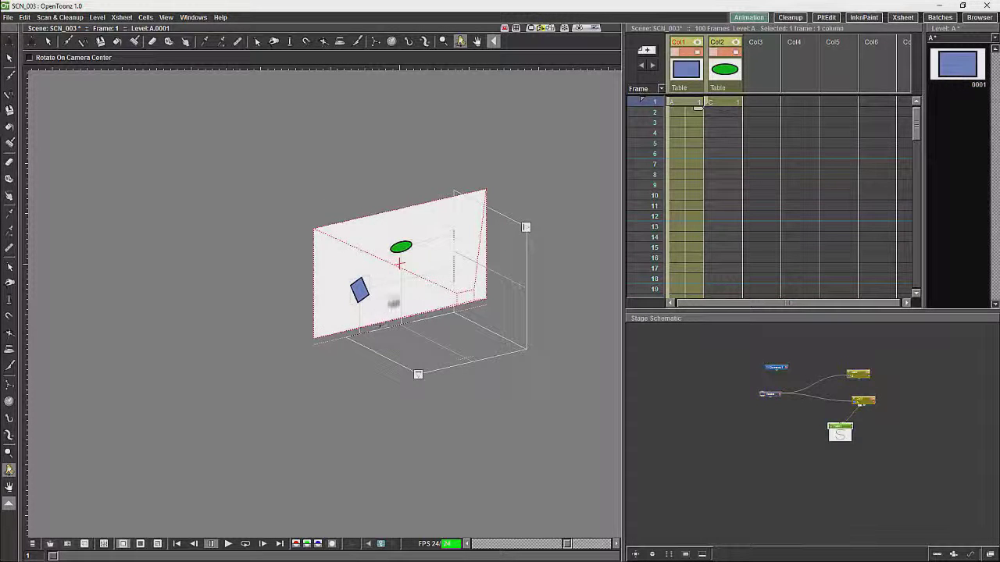
click(526, 228)
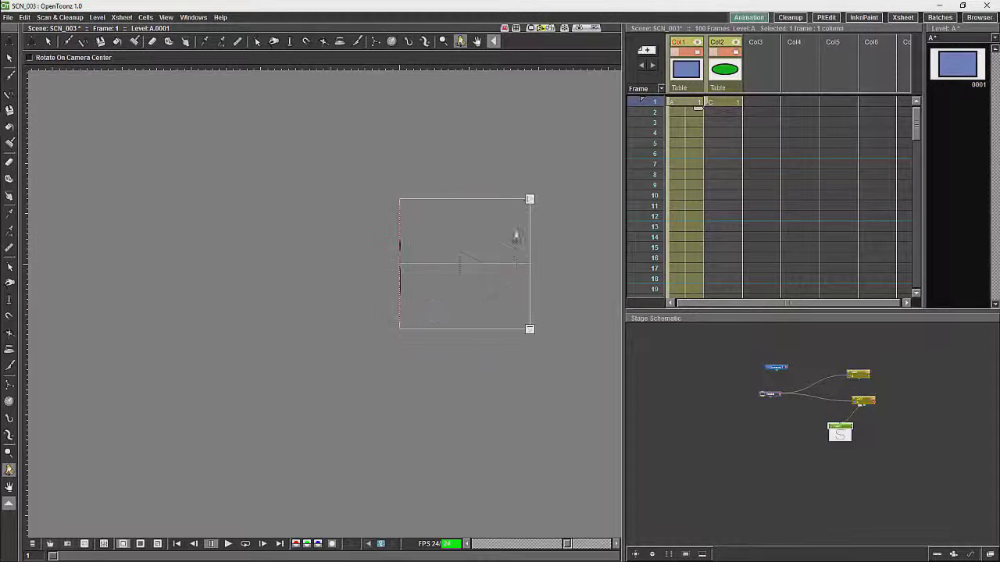
click(531, 330)
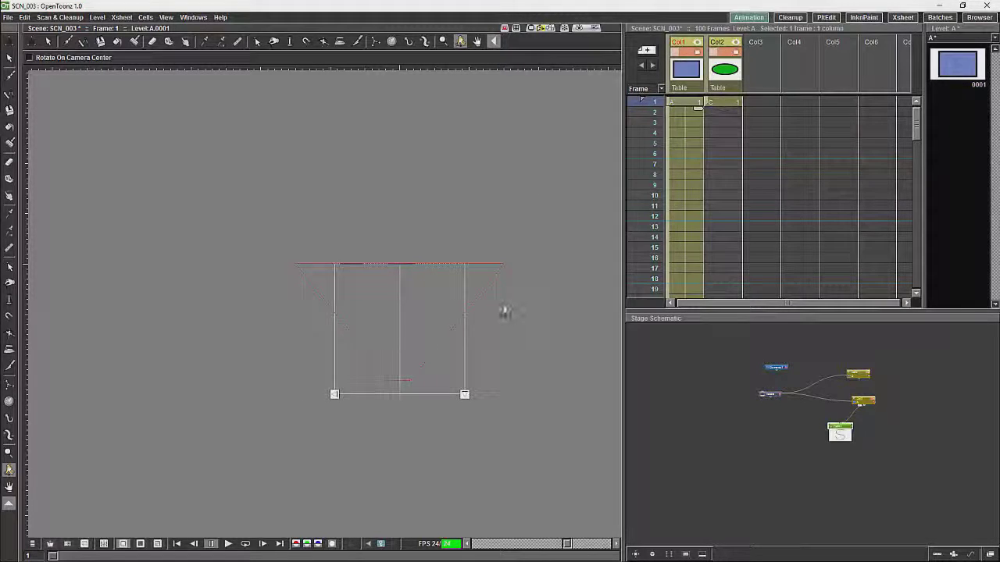
click(480, 307)
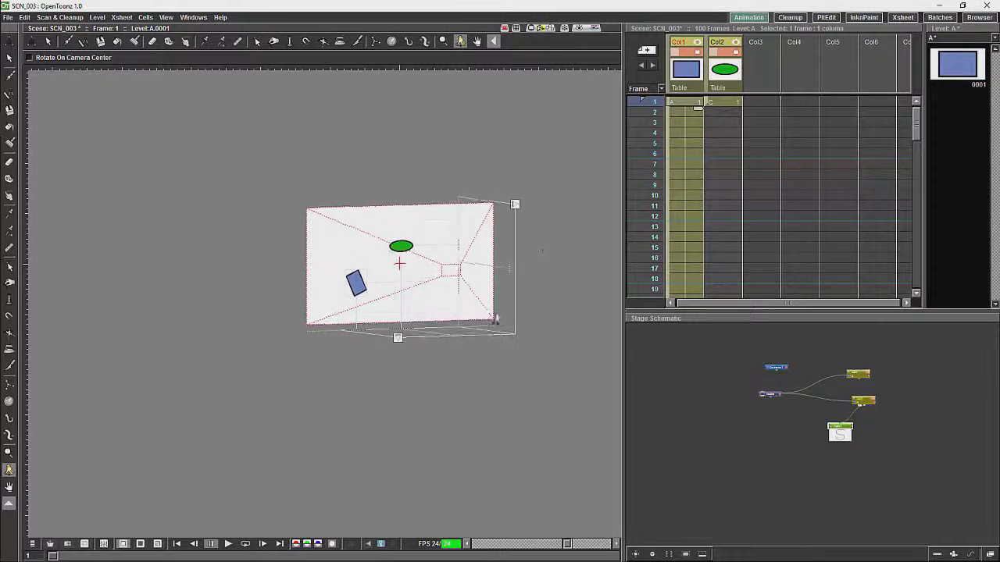
drag(457, 357, 540, 357)
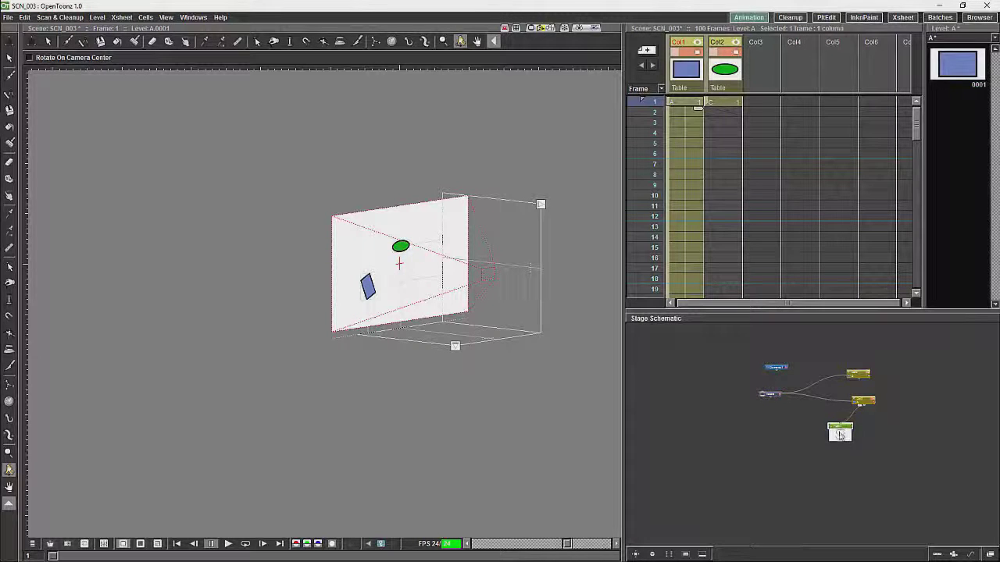
Link Peg1 between the Table and Col1 in the stage schematic and tidy the nodes.
click(769, 396)
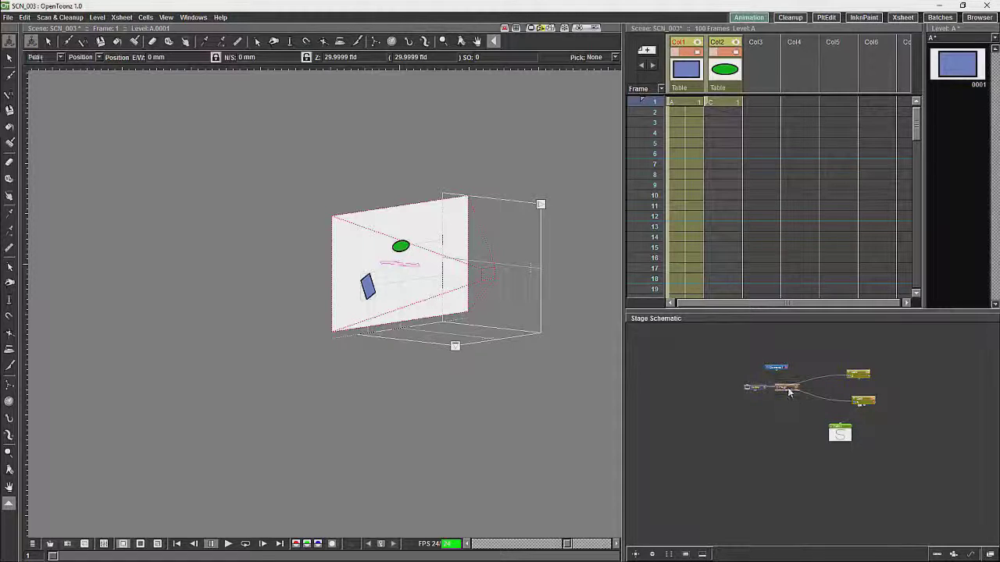
drag(798, 395, 859, 402)
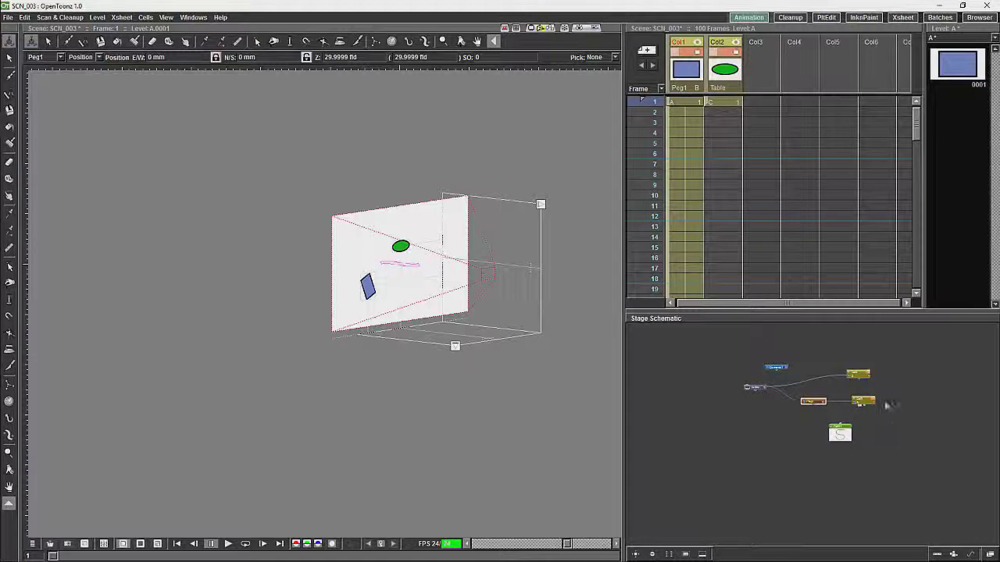
click(864, 400)
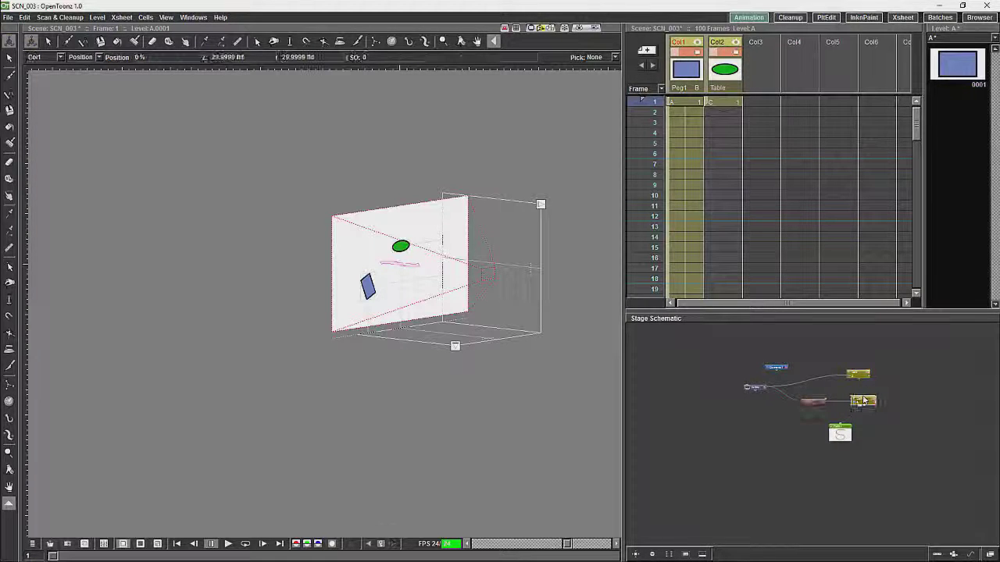
drag(857, 401, 848, 402)
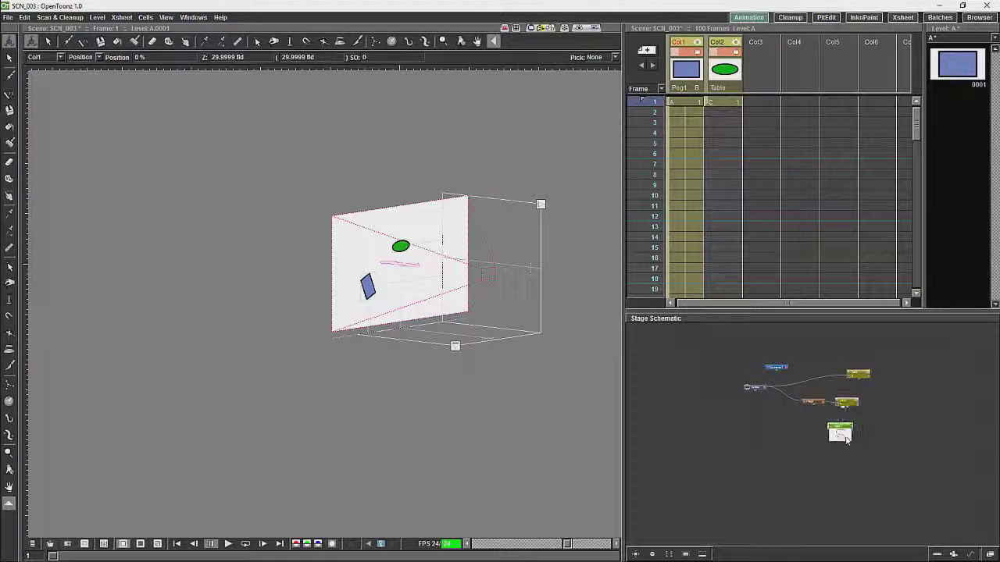
drag(847, 440, 857, 440)
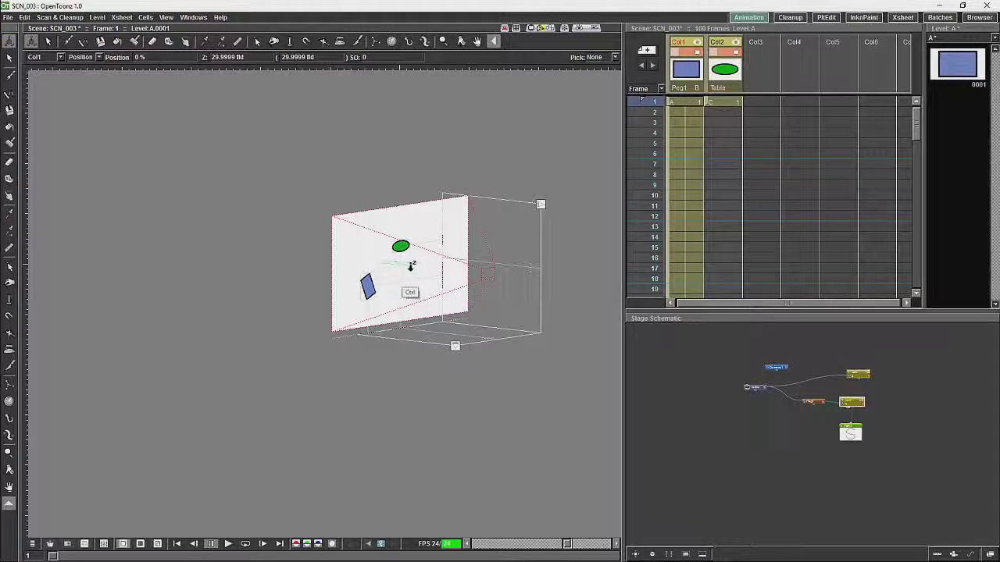
Ctrl-drag the blue rectangle in the 3D view until its Z depth reads about 63.2.
drag(406, 264, 333, 232)
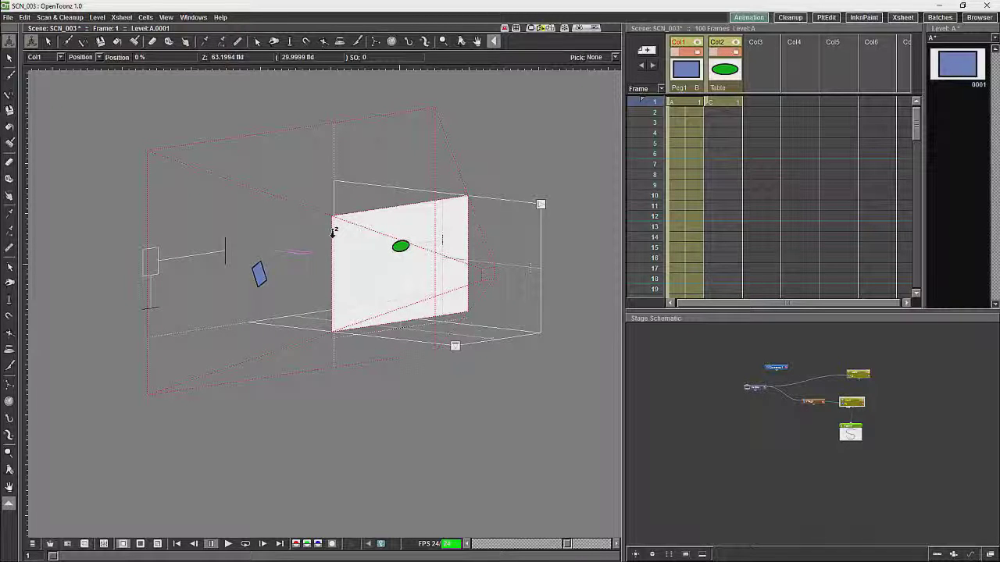